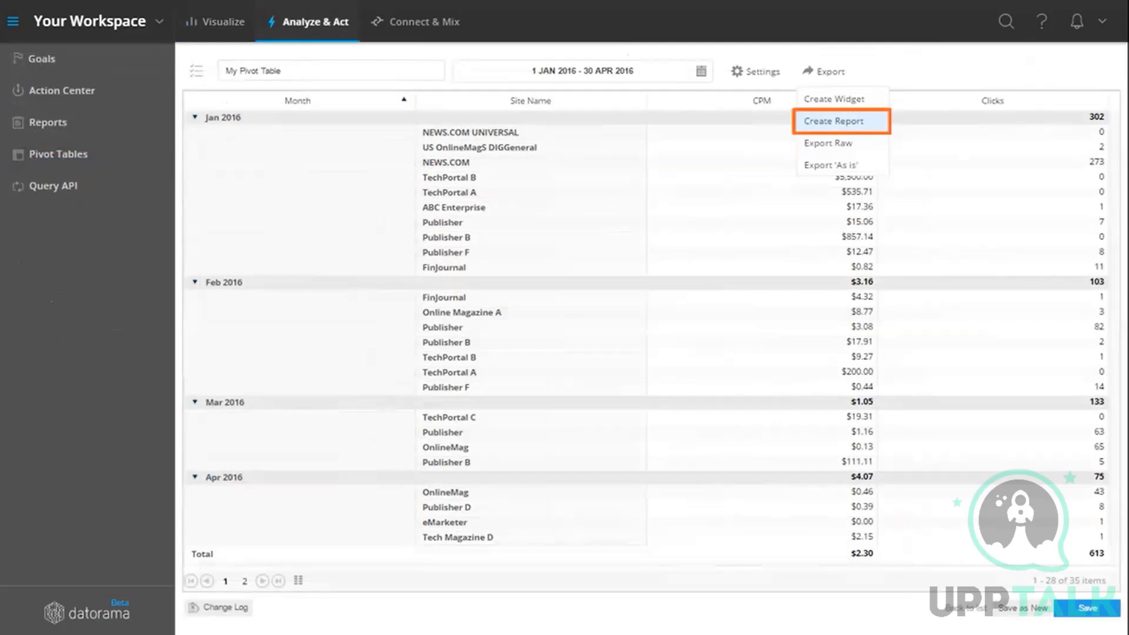
Create a report from the My Pivot Table pivot table
left_click(847, 122)
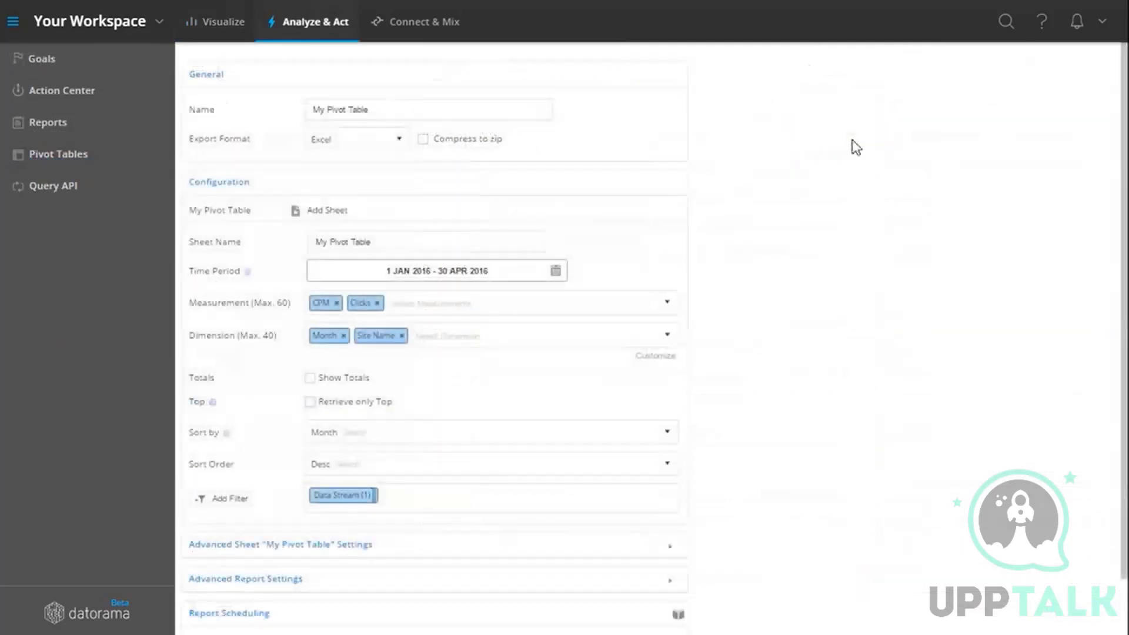
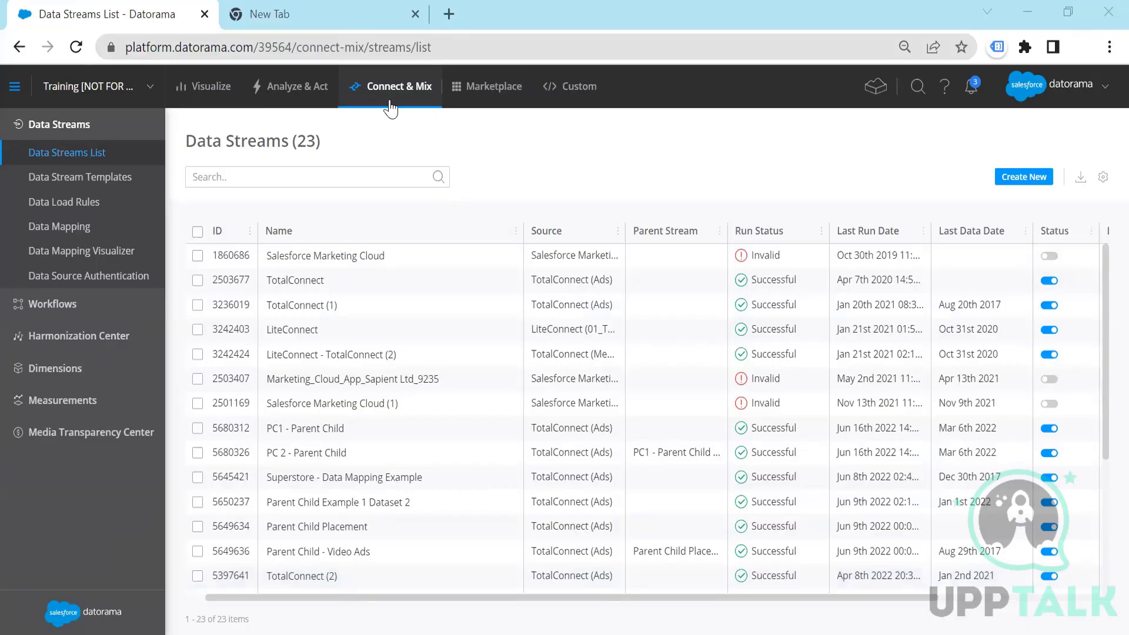
Open the Campaign Category Uniform calculated dimension and look through its nested IF expression to the end
left_click(125, 371)
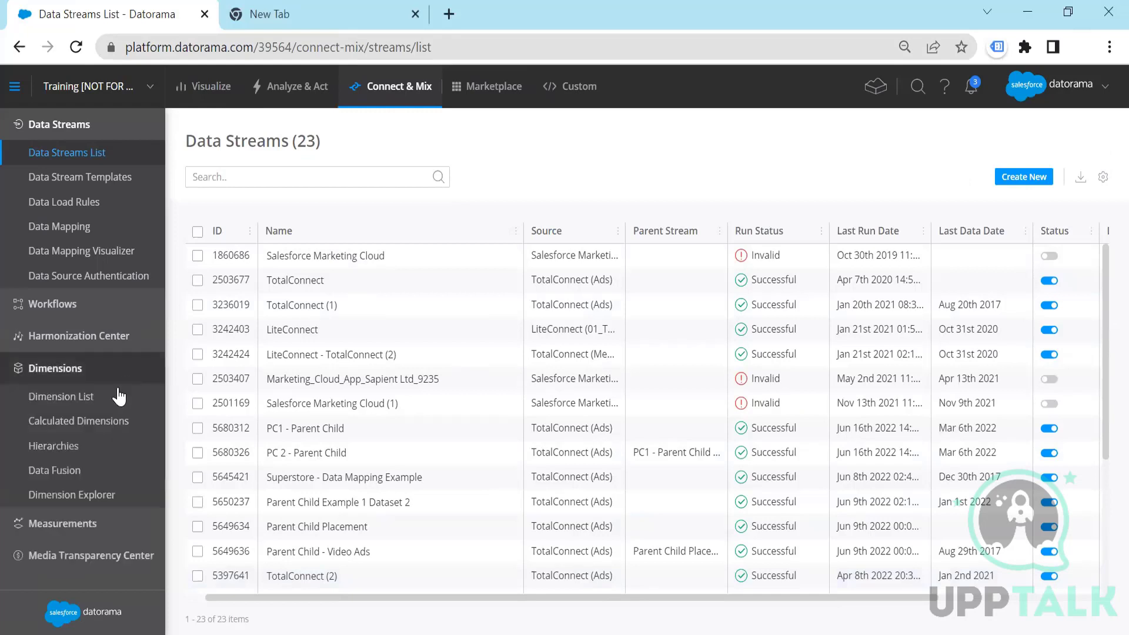
left_click(96, 421)
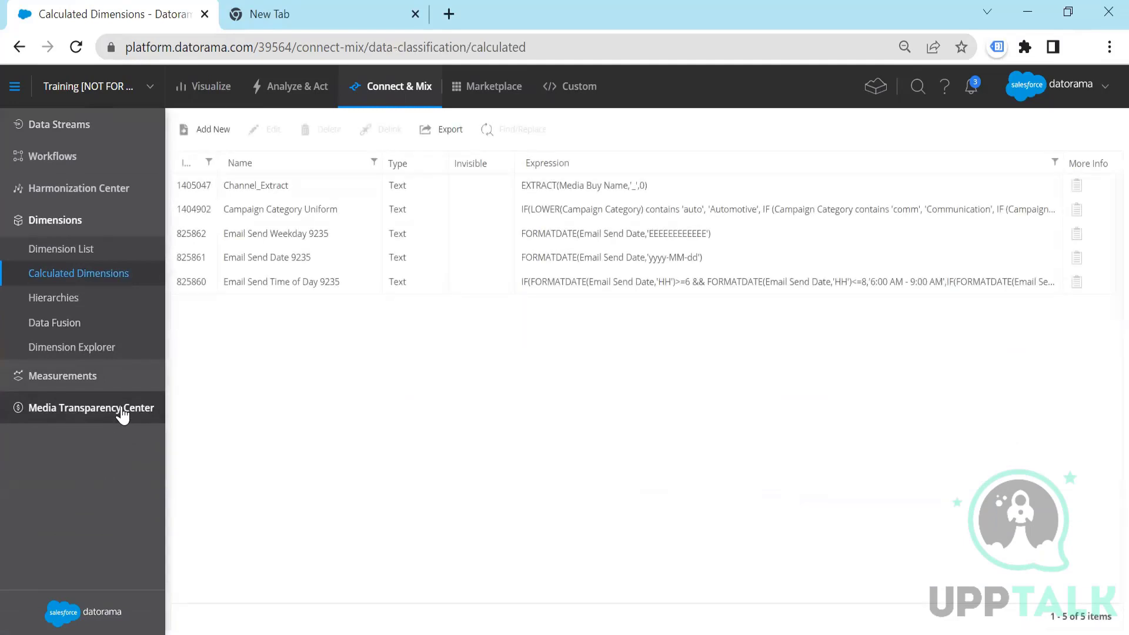
double_click(629, 211)
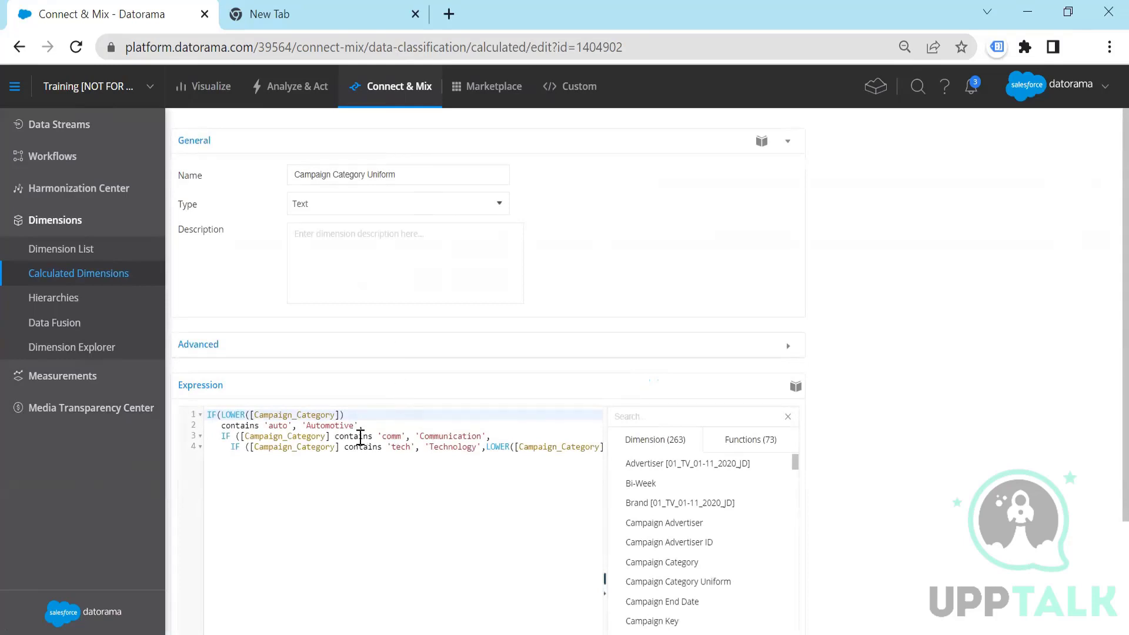
left_click_drag(360, 438, 483, 436)
left_click(395, 455)
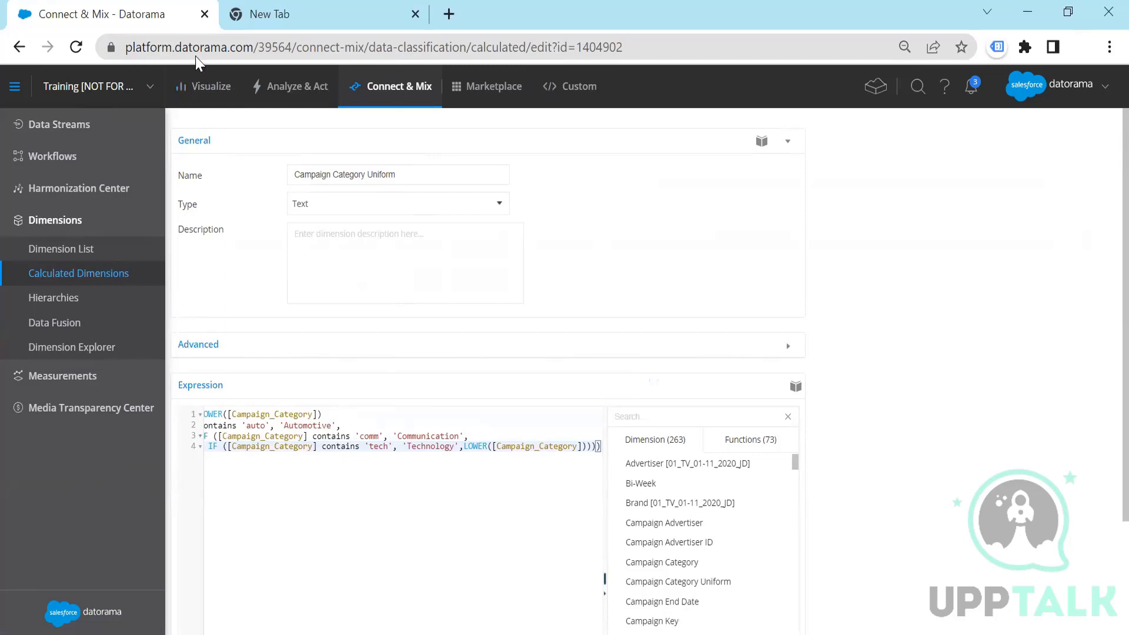
Duplicate the browser tab and open the Calculated Dimensions page of the Workshop collection in the copy
right_click(164, 16)
left_click(227, 155)
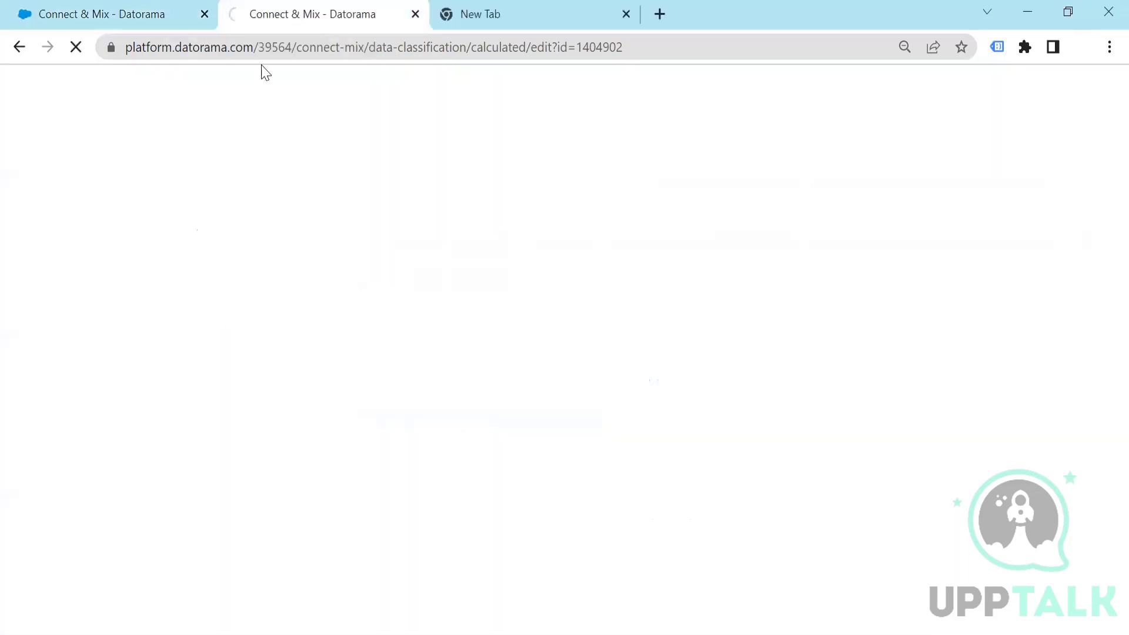
left_click(162, 8)
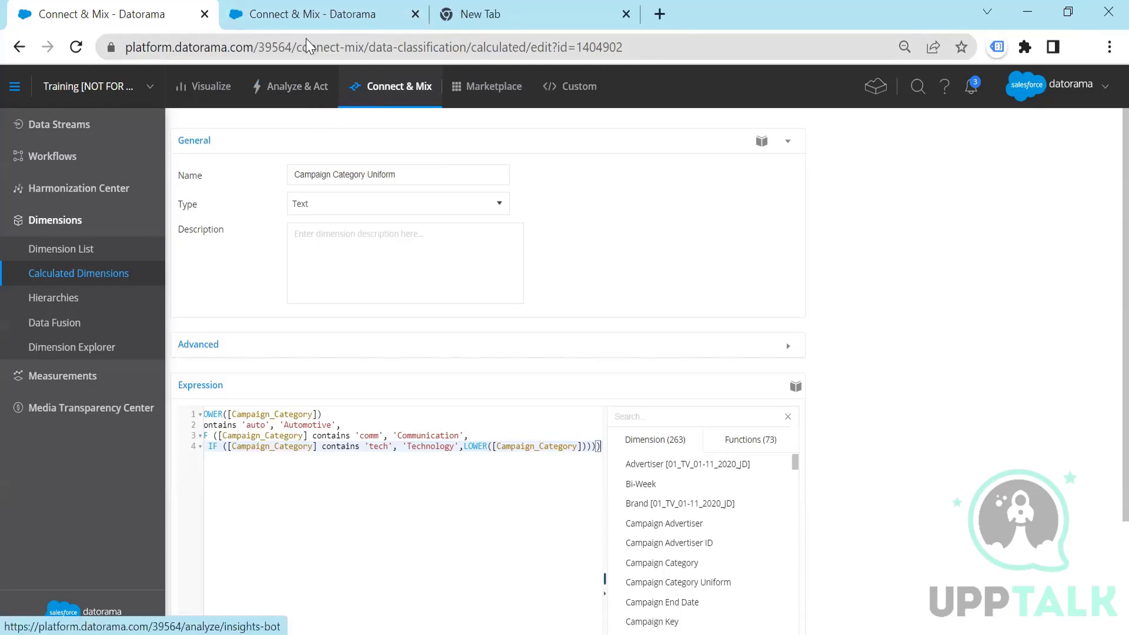
left_click(306, 14)
left_click(235, 97)
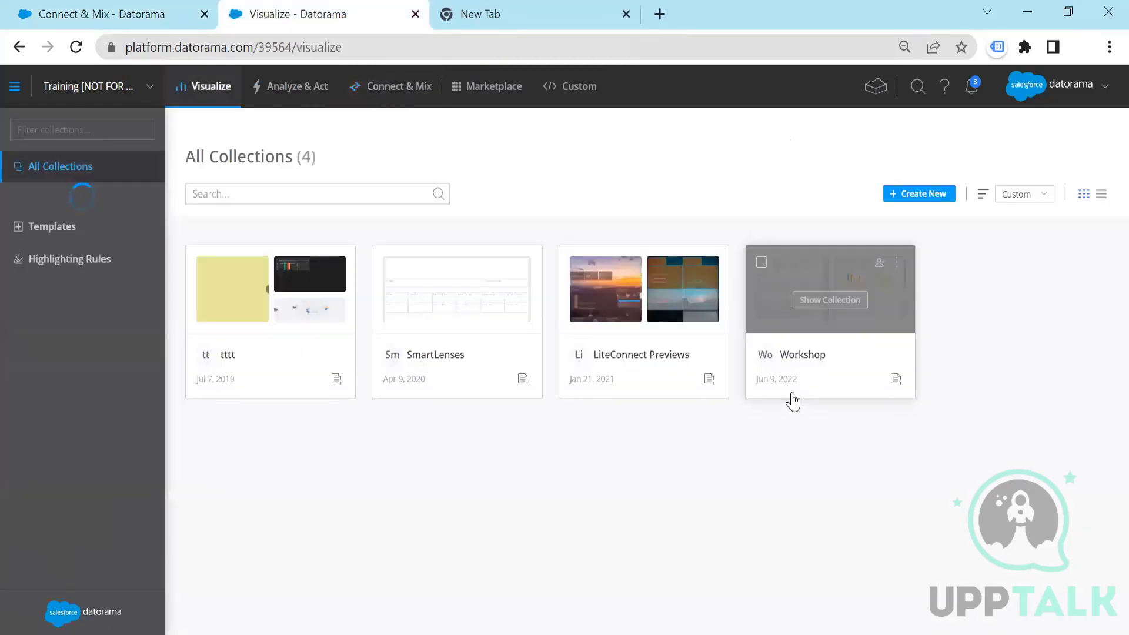
left_click(787, 304)
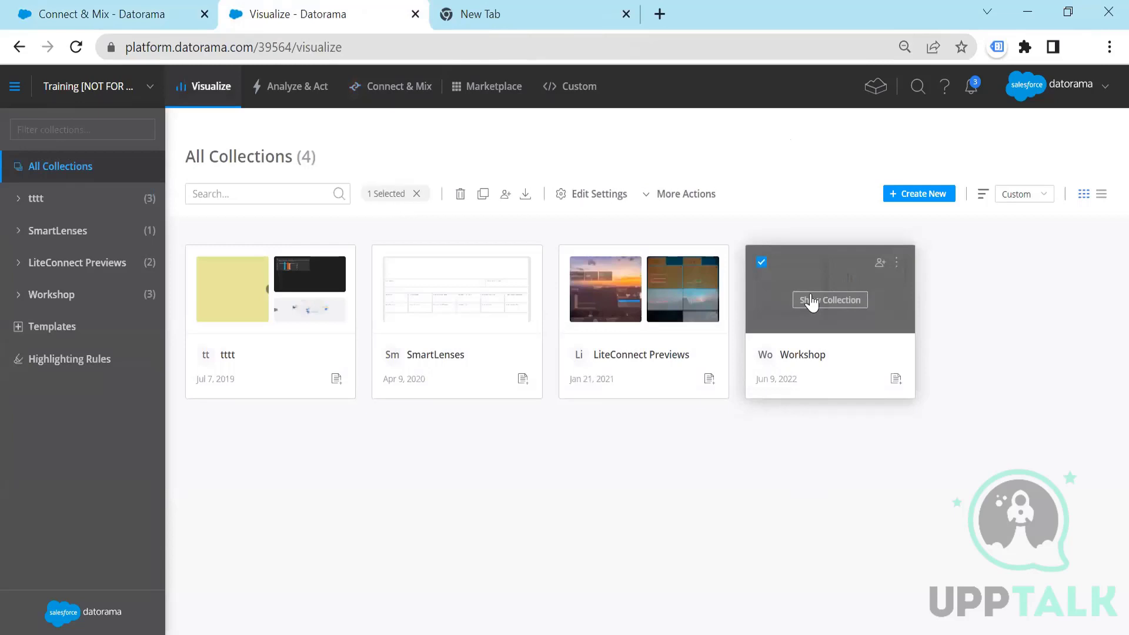
left_click(812, 302)
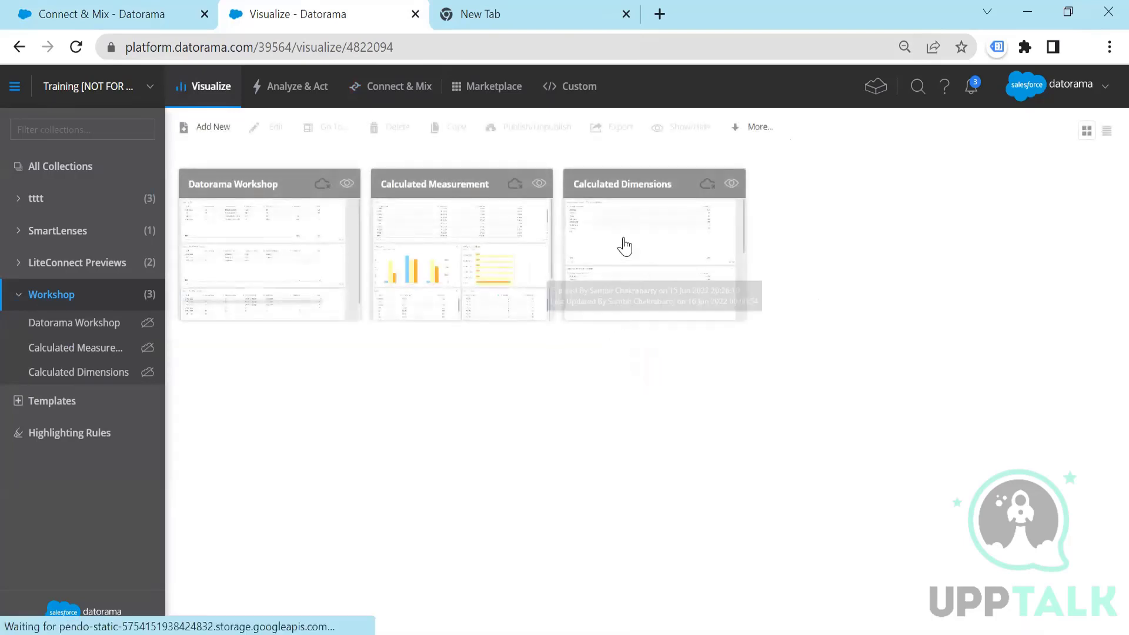
double_click(688, 232)
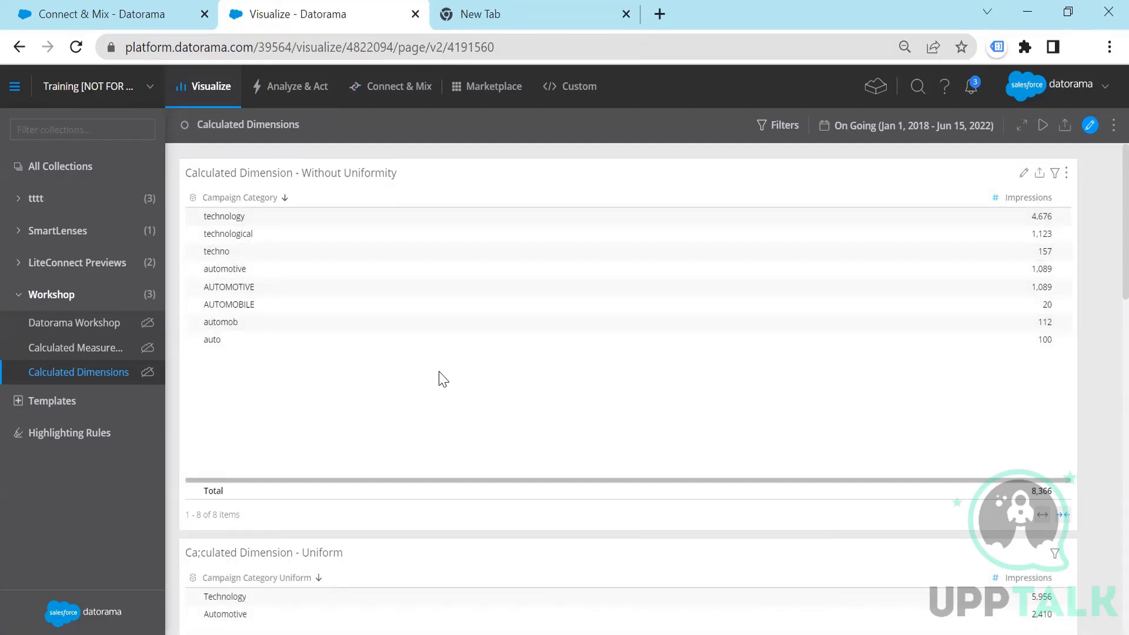
Return to the Campaign Category Uniform definition and review its name and the available dimension types
left_click(85, 11)
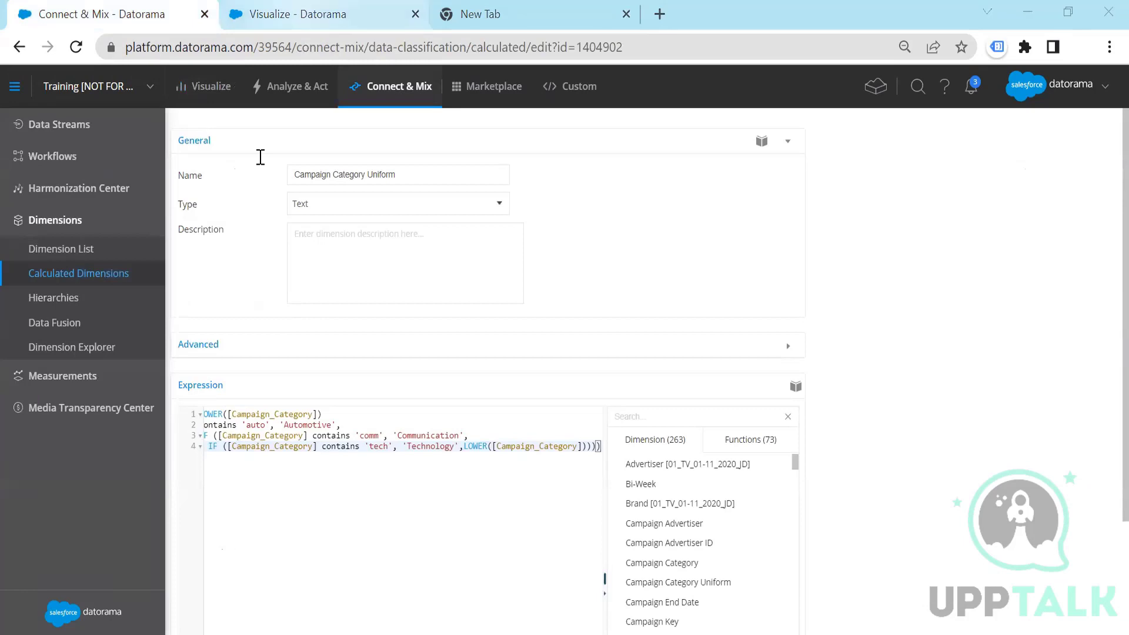
key("ctrl+Tab")
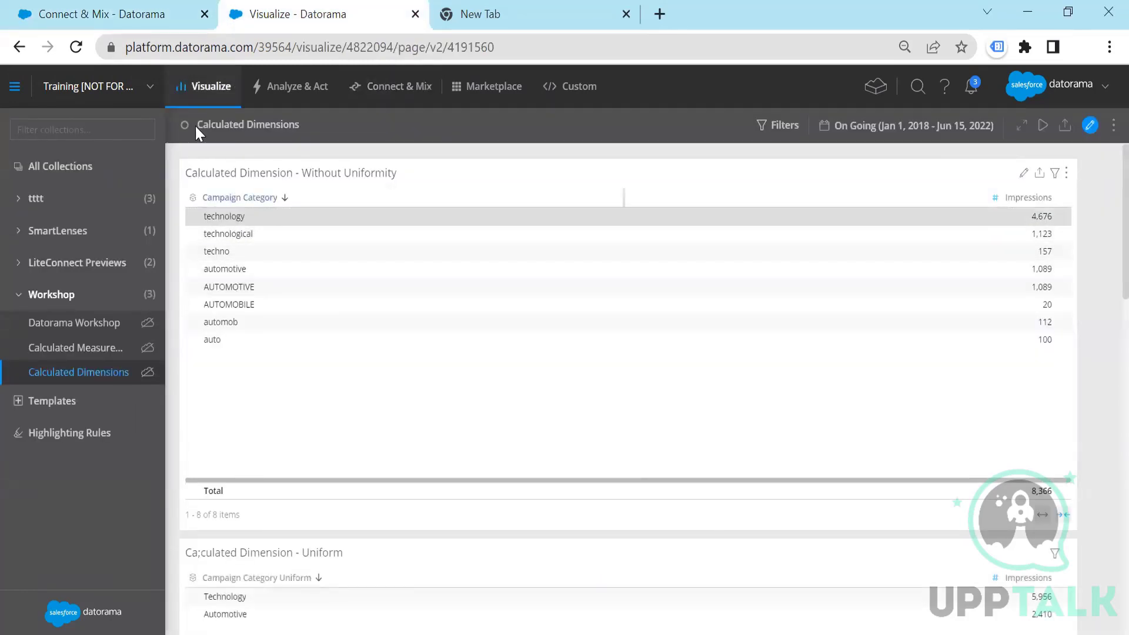
left_click(88, 14)
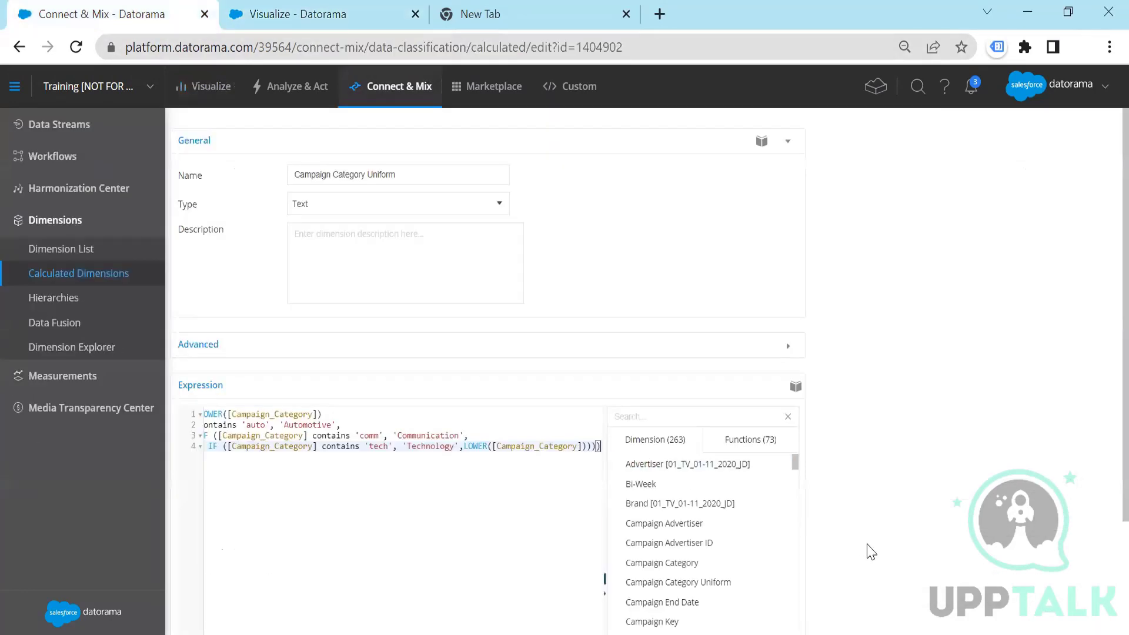
scroll(867, 550, "down", 3)
scroll(647, 405, "up", 3)
left_click(417, 176)
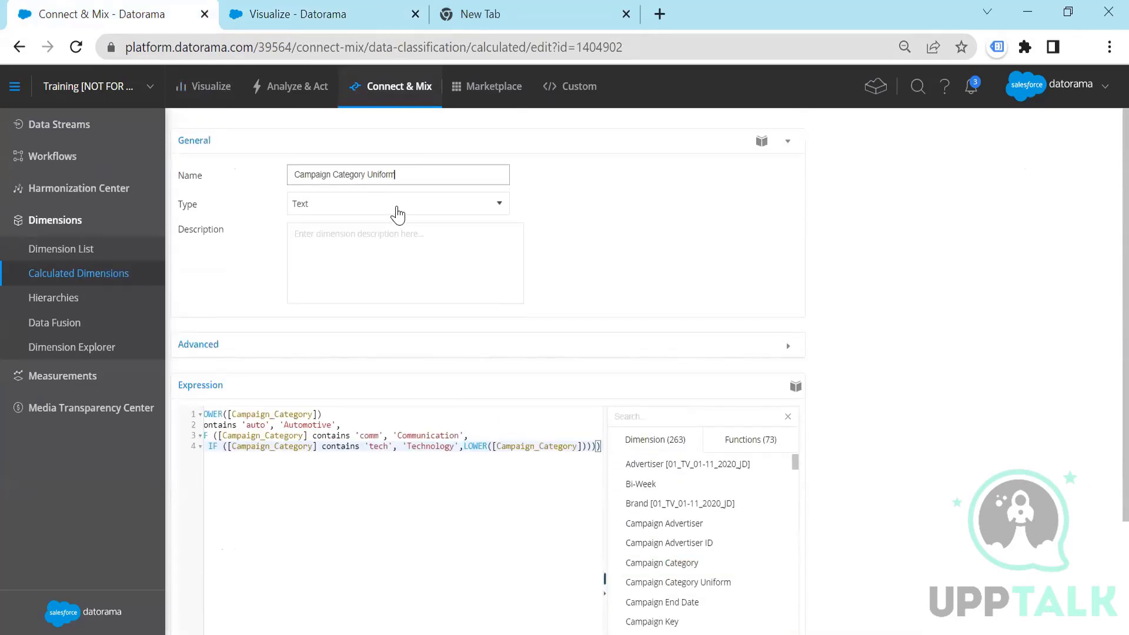
left_click(397, 215)
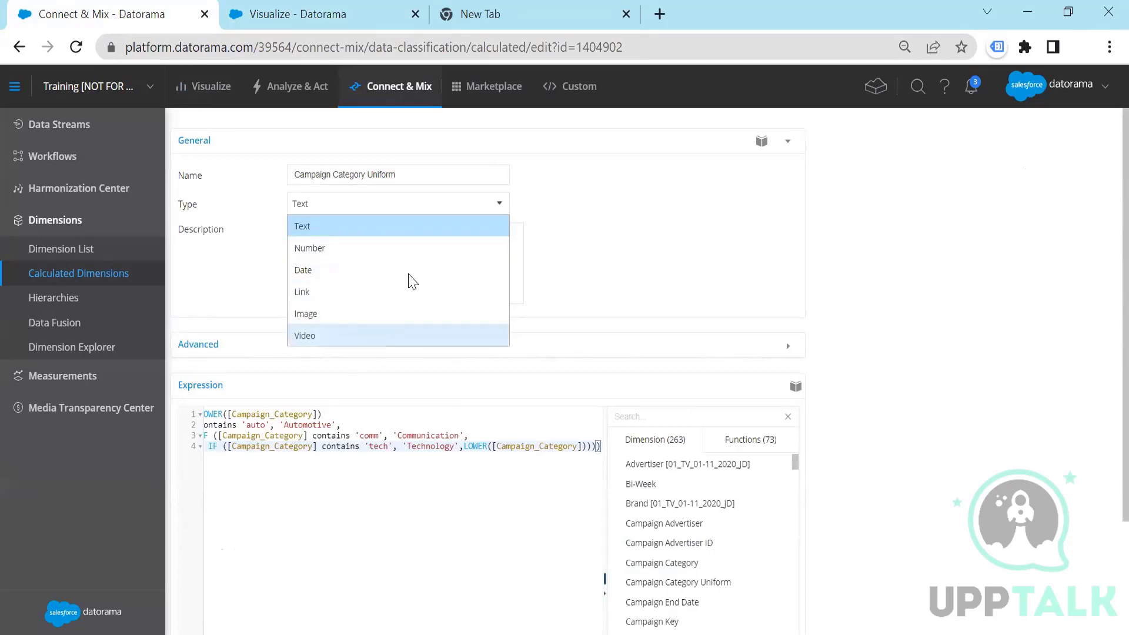
left_click(889, 222)
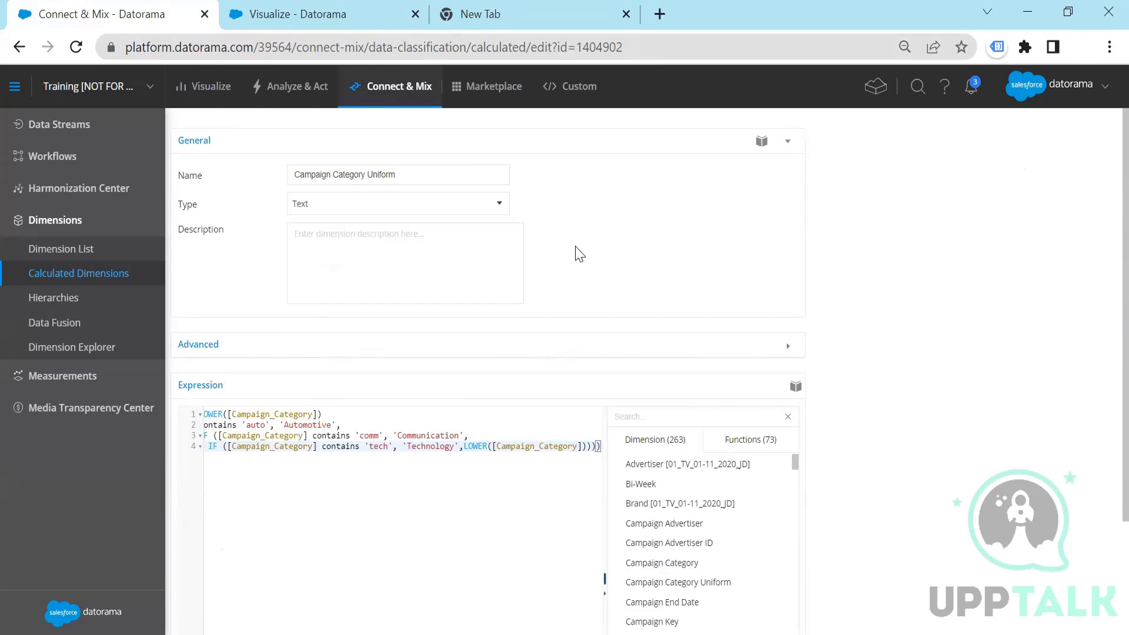
Expand the Advanced settings of the dimension and view the Related Measurement choices without selecting one
left_click(329, 351)
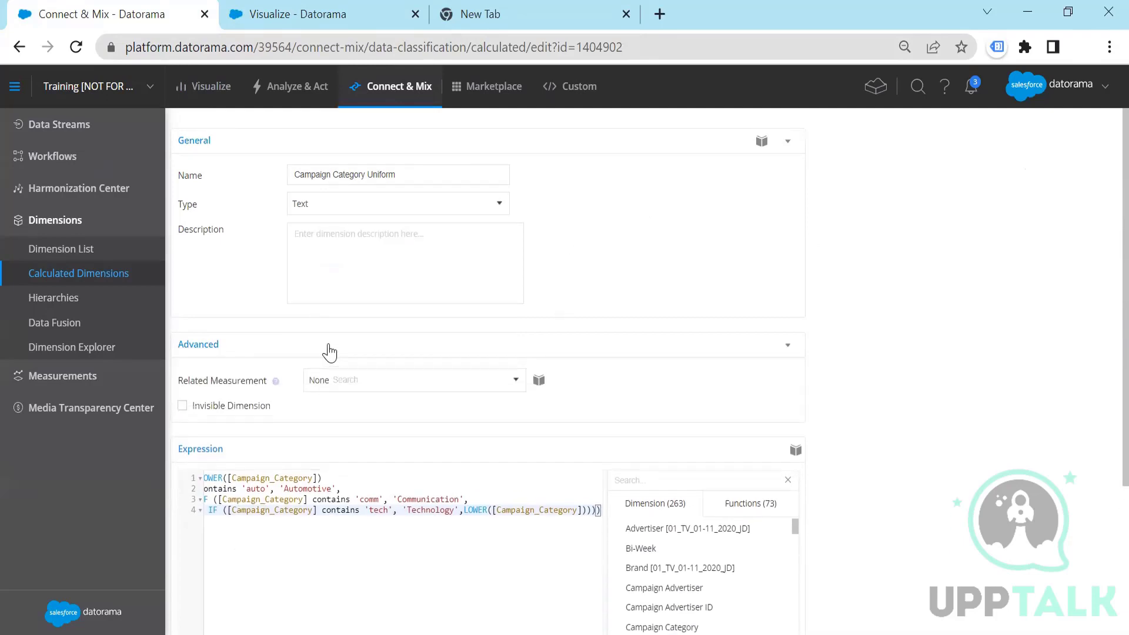
left_click(353, 381)
left_click(1023, 330)
left_click(348, 377)
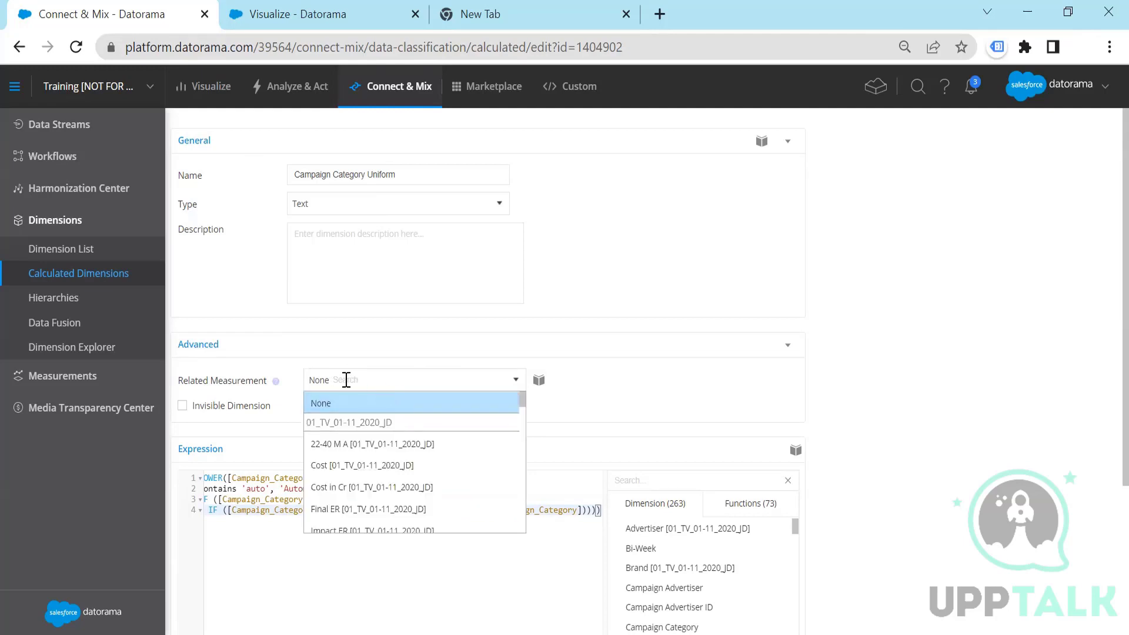
left_click(906, 388)
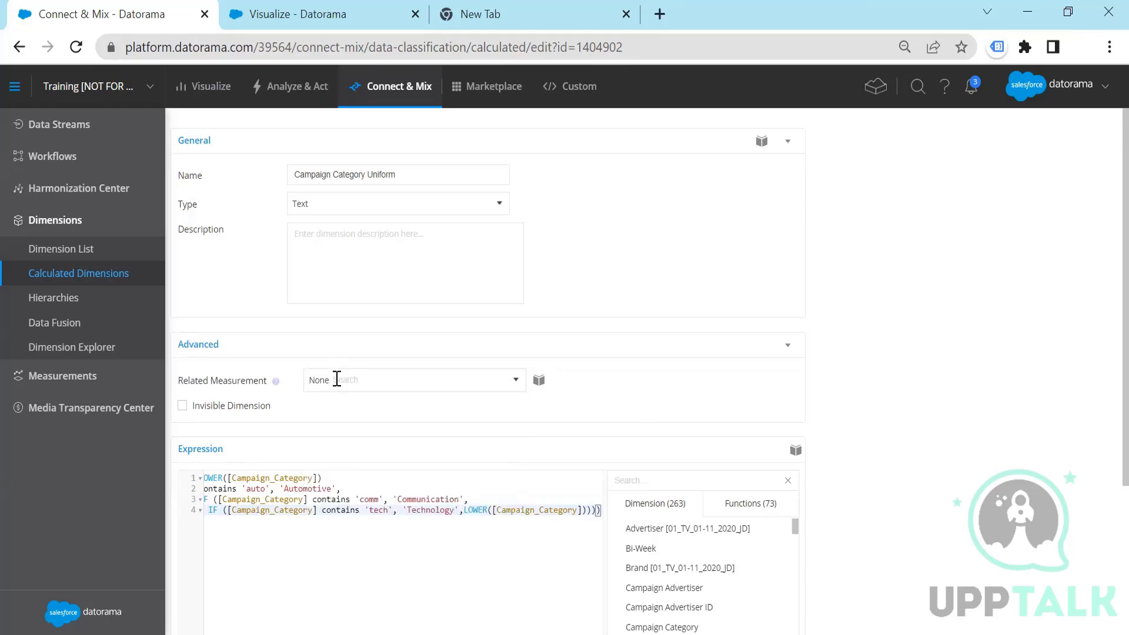
left_click(337, 378)
left_click(876, 306)
Search the expression editor's function reference for "if" and show the description of the logical IF function
scroll(497, 456, "down", 3)
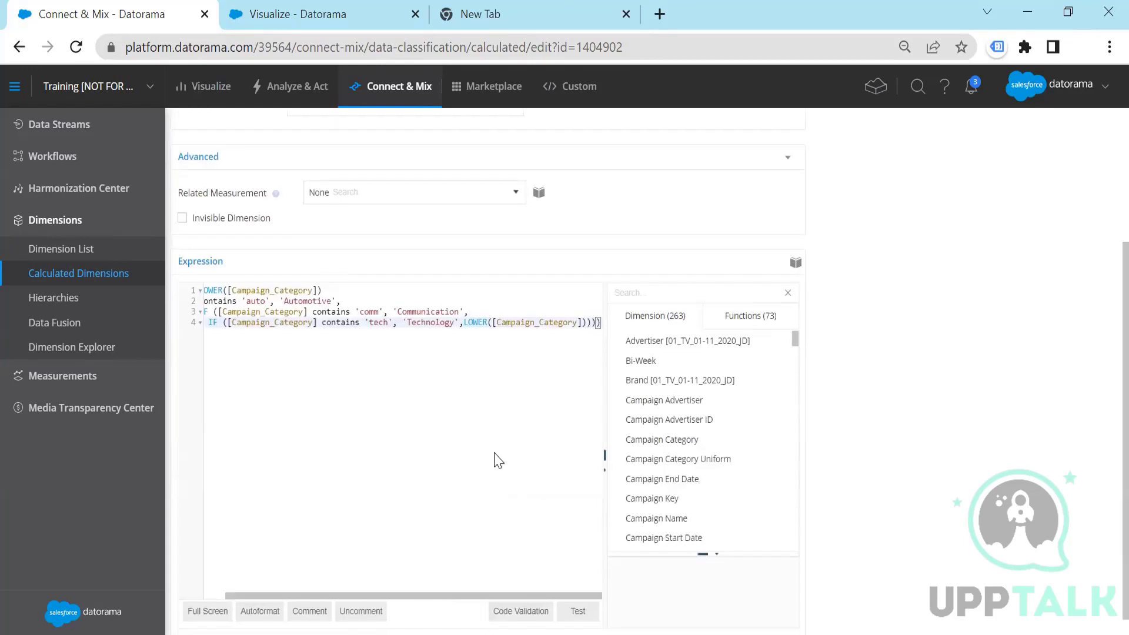
left_click(235, 290)
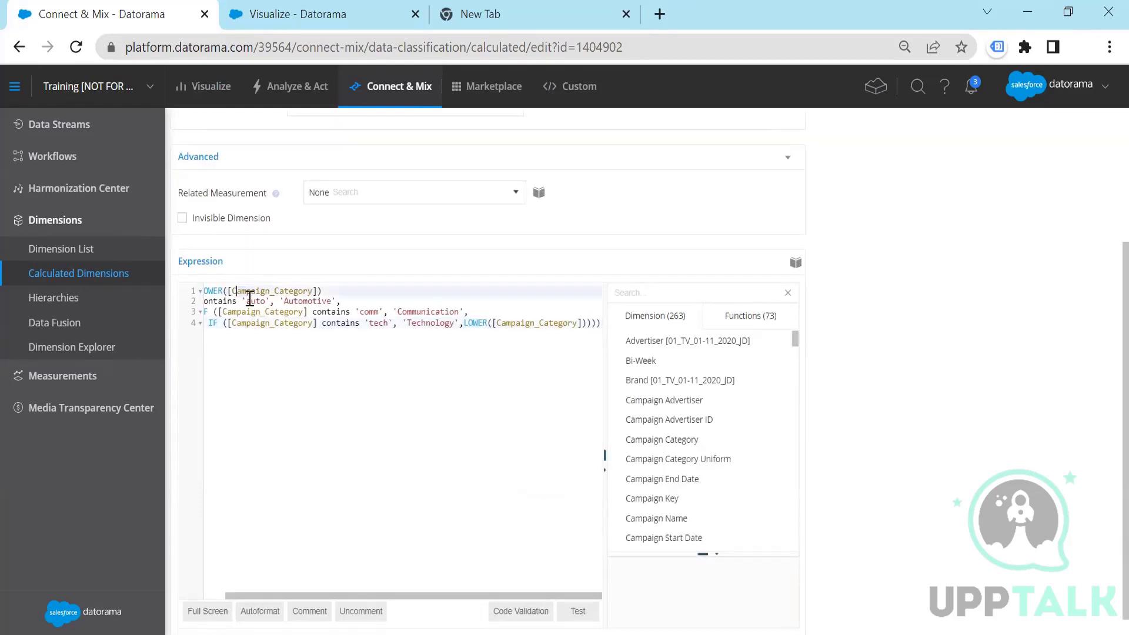
left_click(644, 293)
type("if")
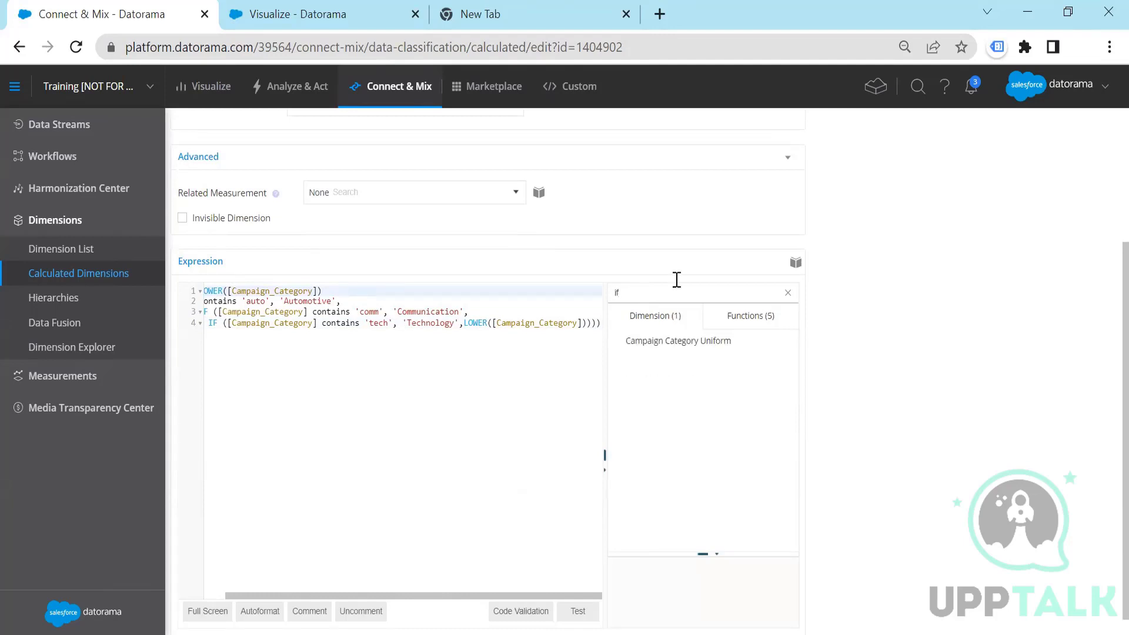
left_click(764, 327)
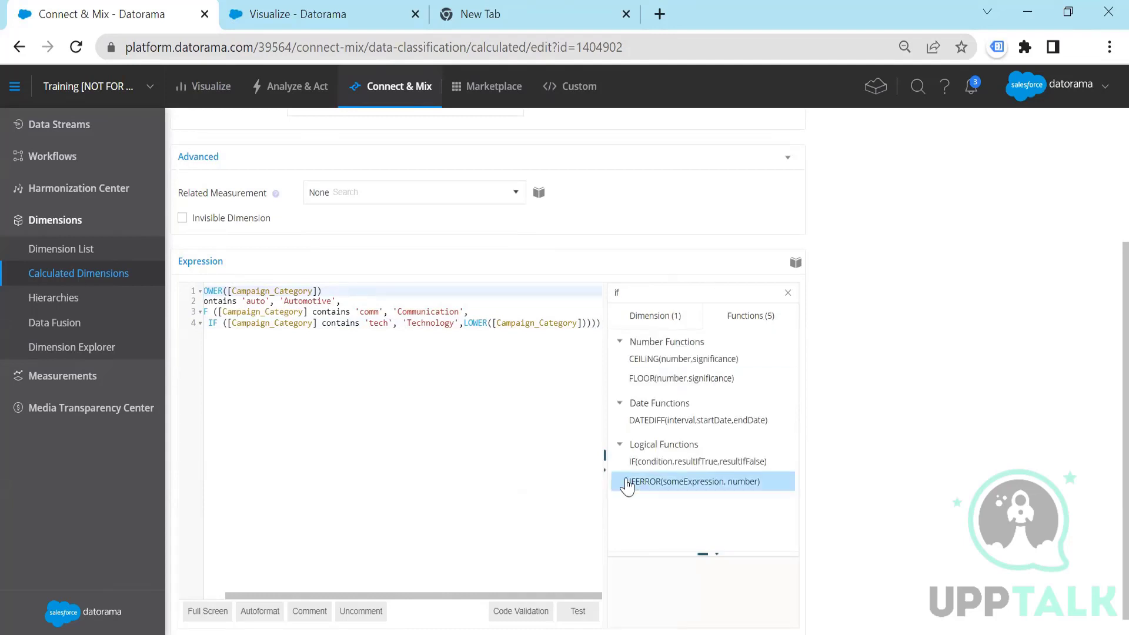
left_click(657, 462)
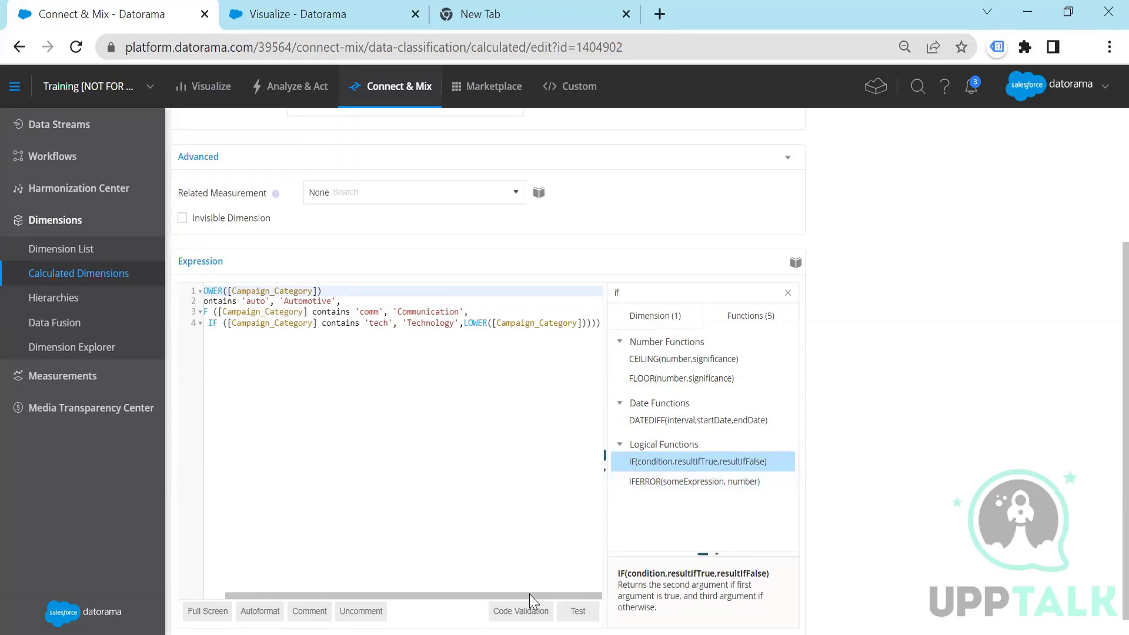
Examine the full width of the Campaign Category Uniform expression, from the opening IF(LOWER condition to the final LOWER fallback
left_click_drag(529, 594, 392, 584)
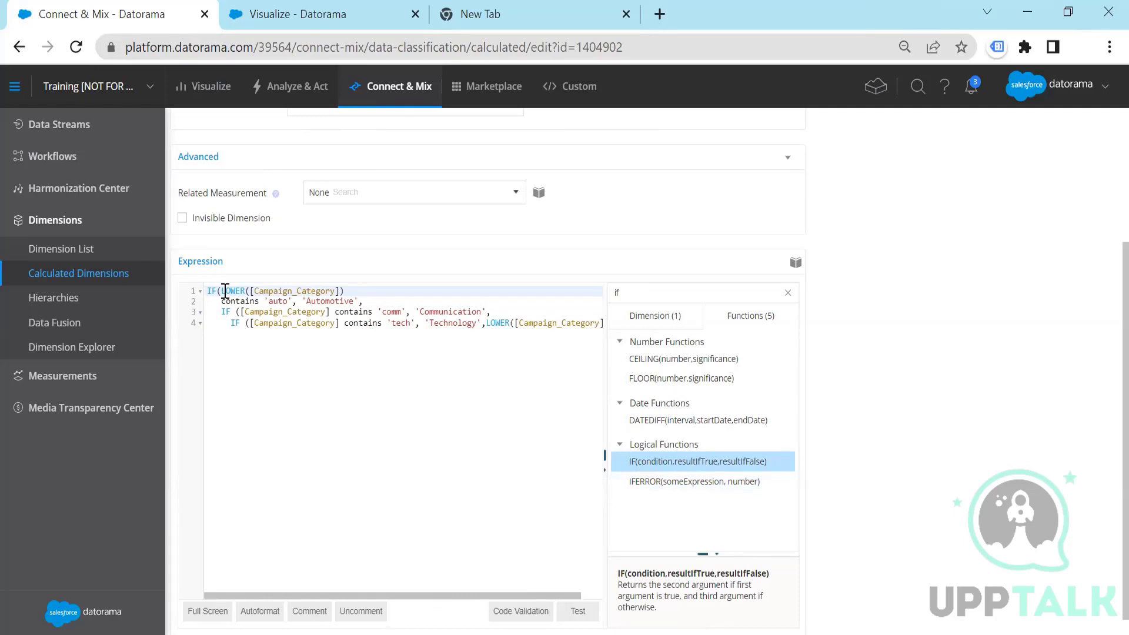
left_click(301, 292)
left_click_drag(445, 596, 537, 593)
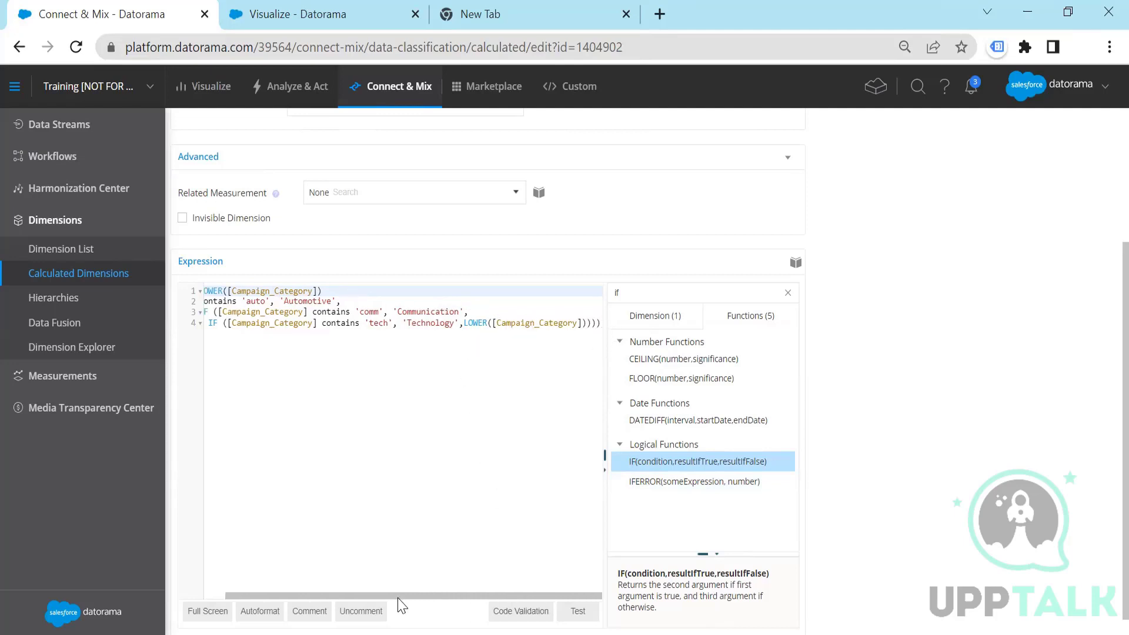
left_click_drag(404, 596, 310, 597)
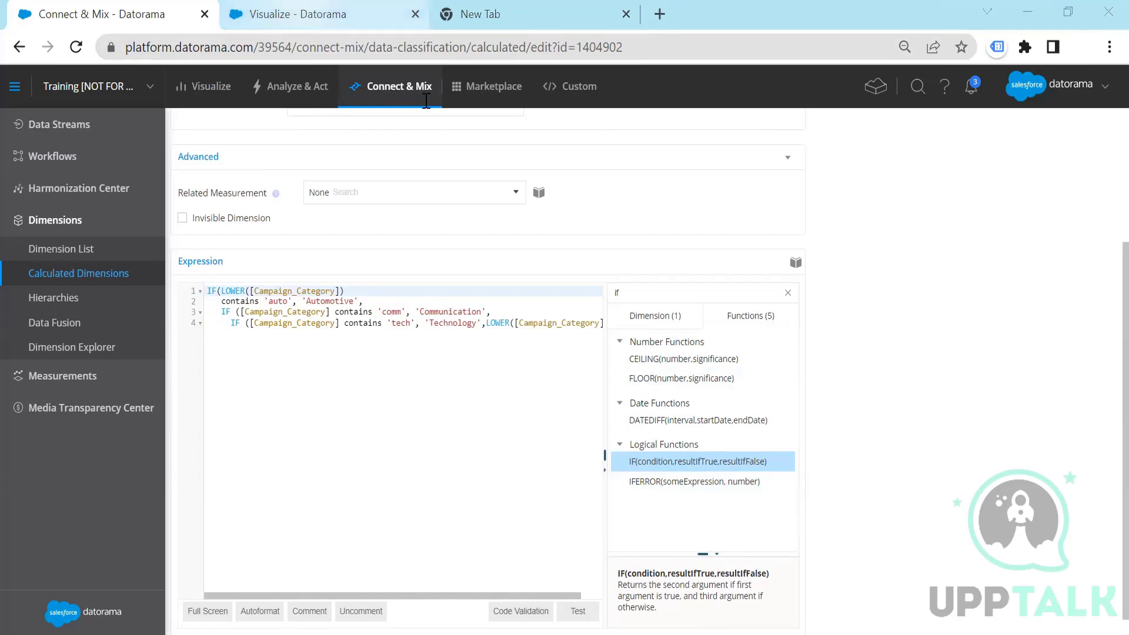
Compare the Campaign Category widget without uniformity with the Campaign Category Uniform widget on the Calculated Dimensions page
left_click(307, 17)
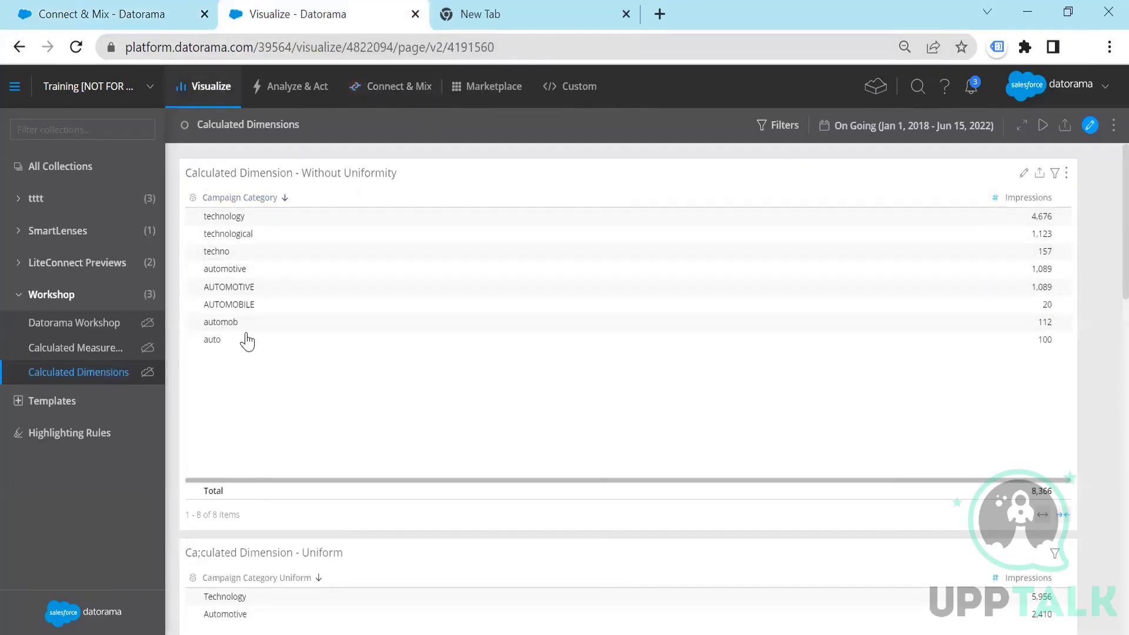
scroll(454, 269, "down", 3)
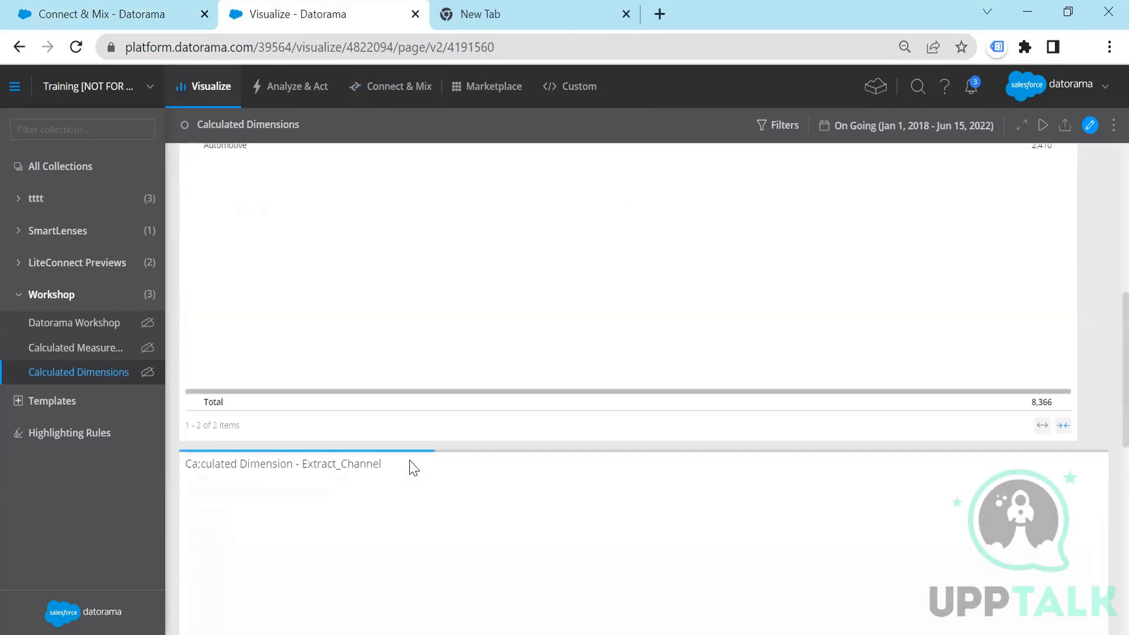
scroll(419, 464, "up", 2)
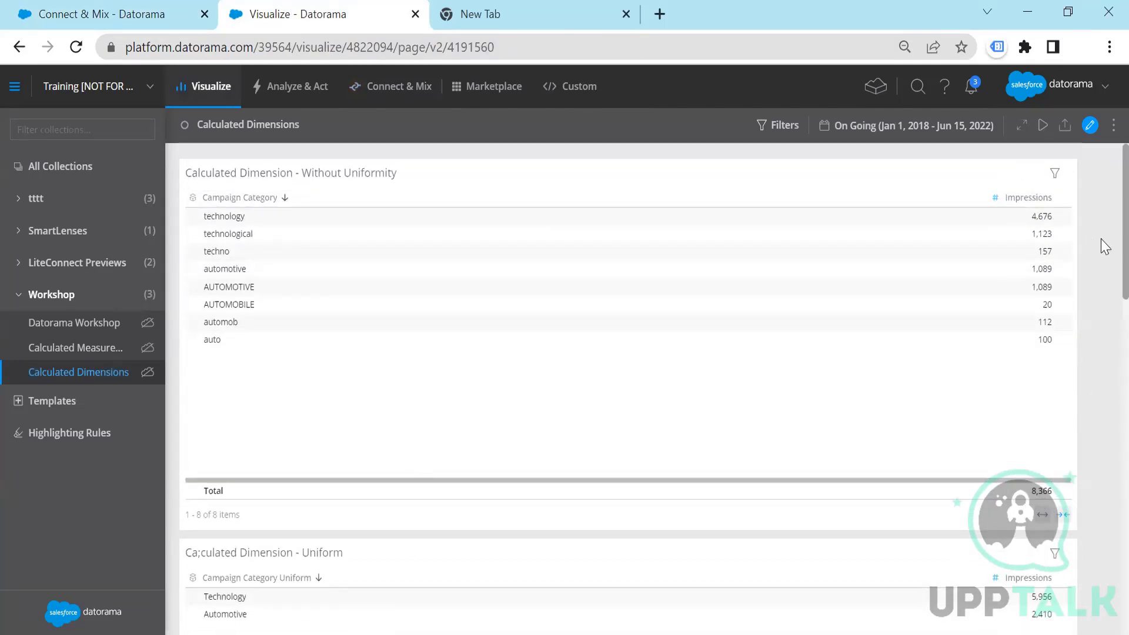
scroll(1104, 265, "down", 1)
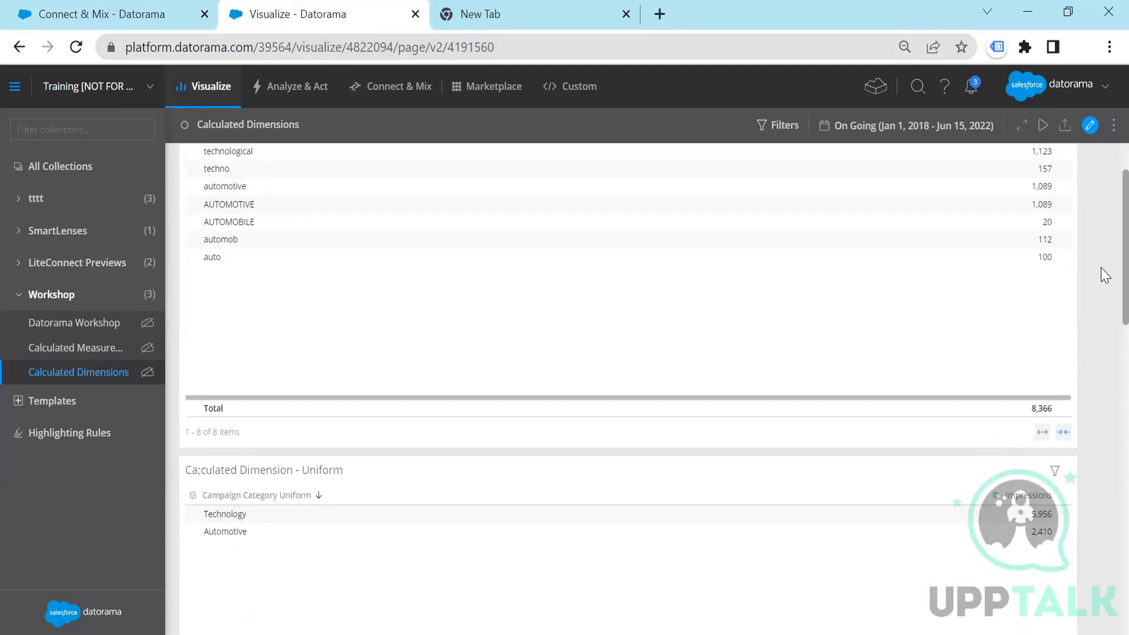
scroll(1102, 273, "down", 4)
scroll(1102, 329, "up", 1)
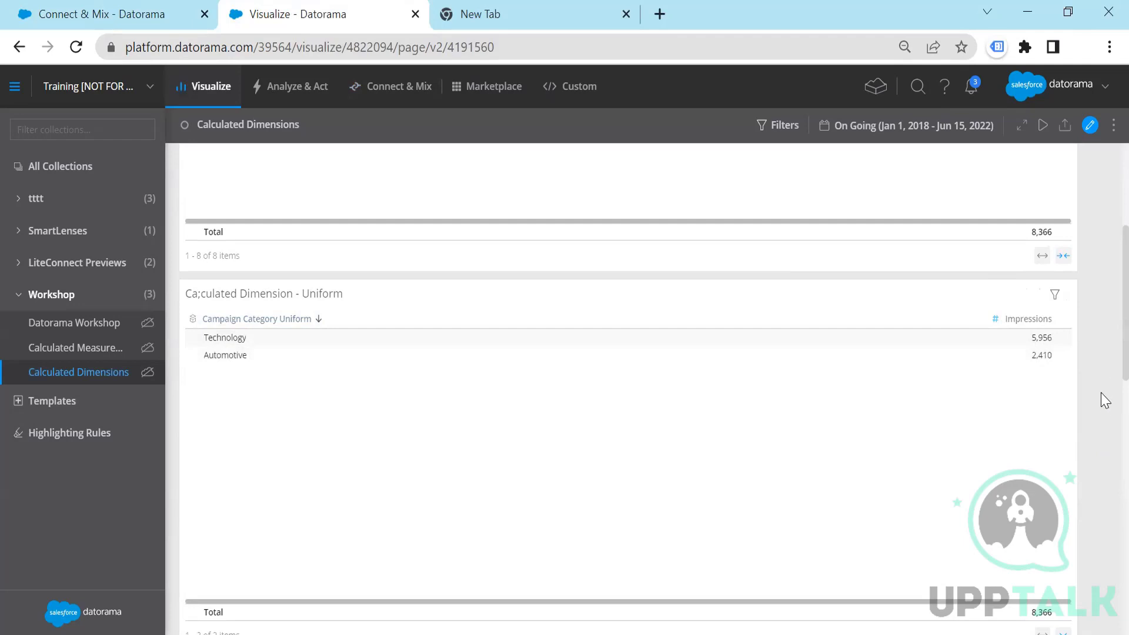
scroll(1100, 294, "up", 5)
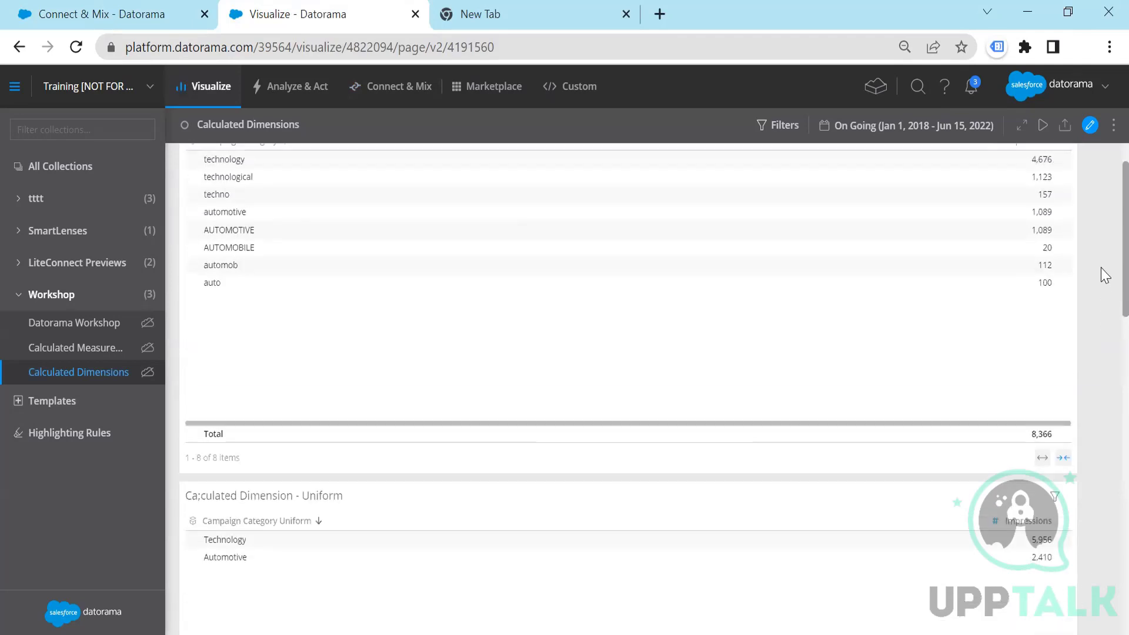
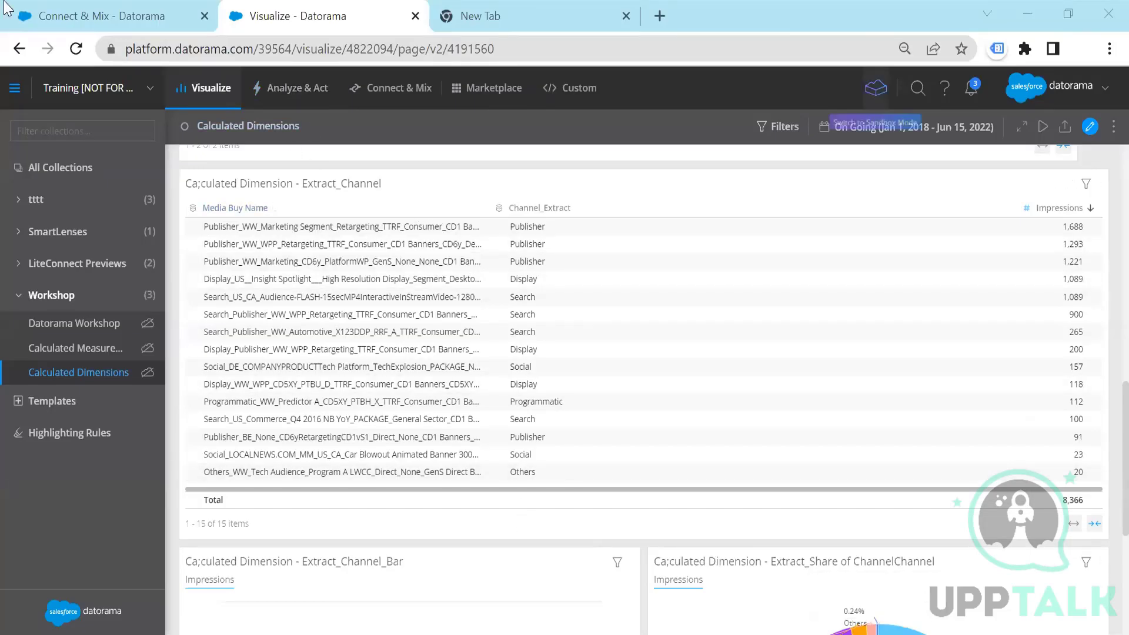
Open the Channel_Extract calculated dimension and view its Related Measurement choices without changing the selection
left_click(105, 17)
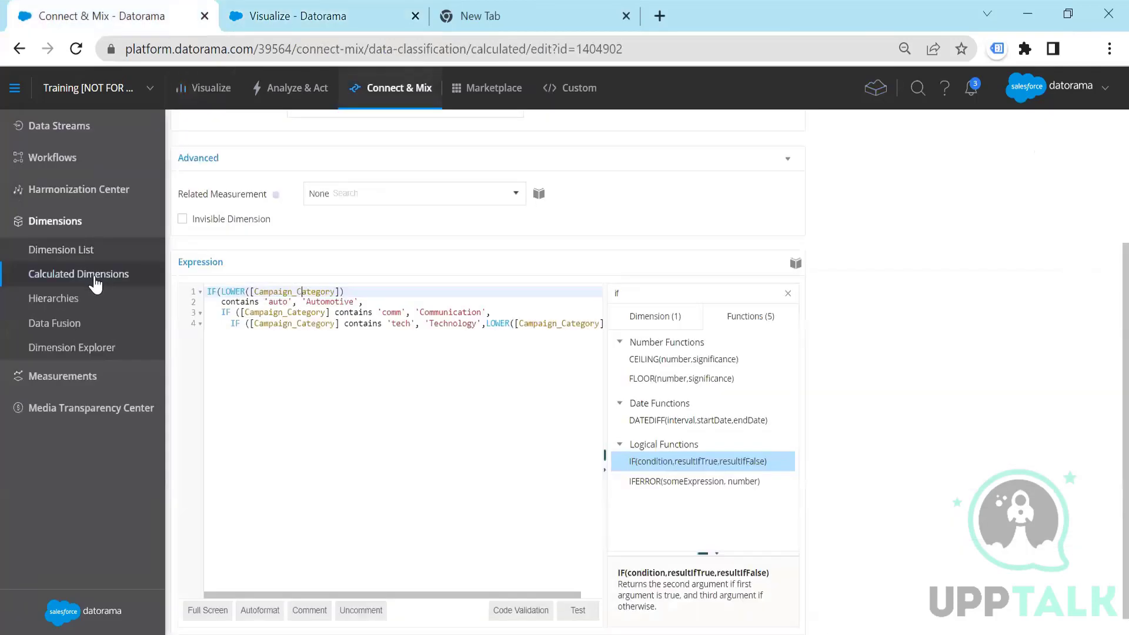
left_click(96, 279)
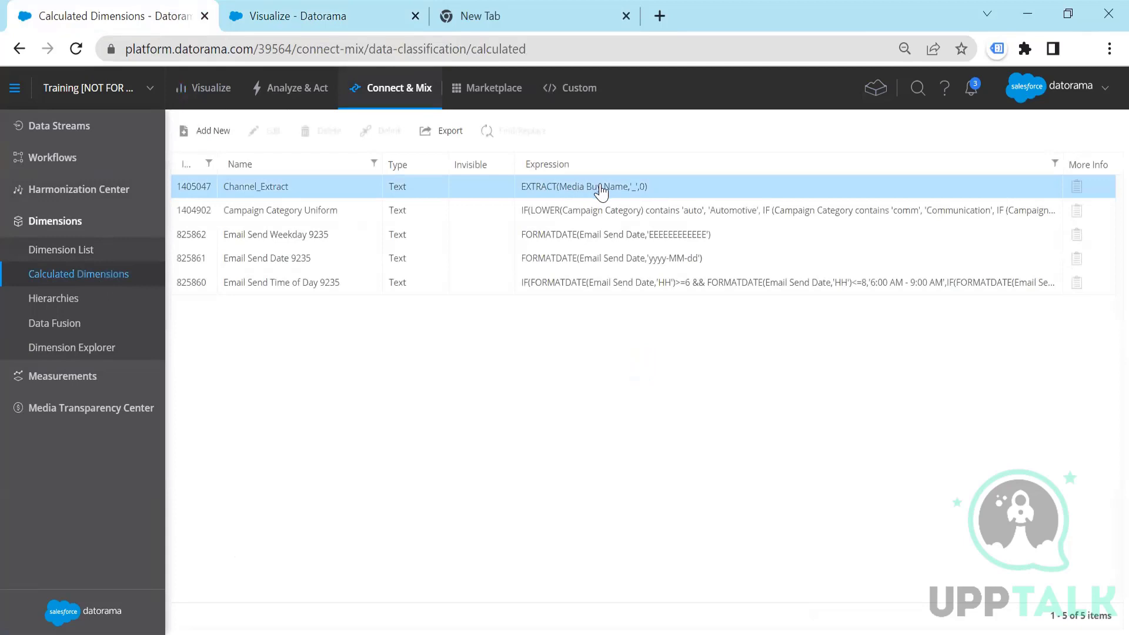
left_click(584, 186)
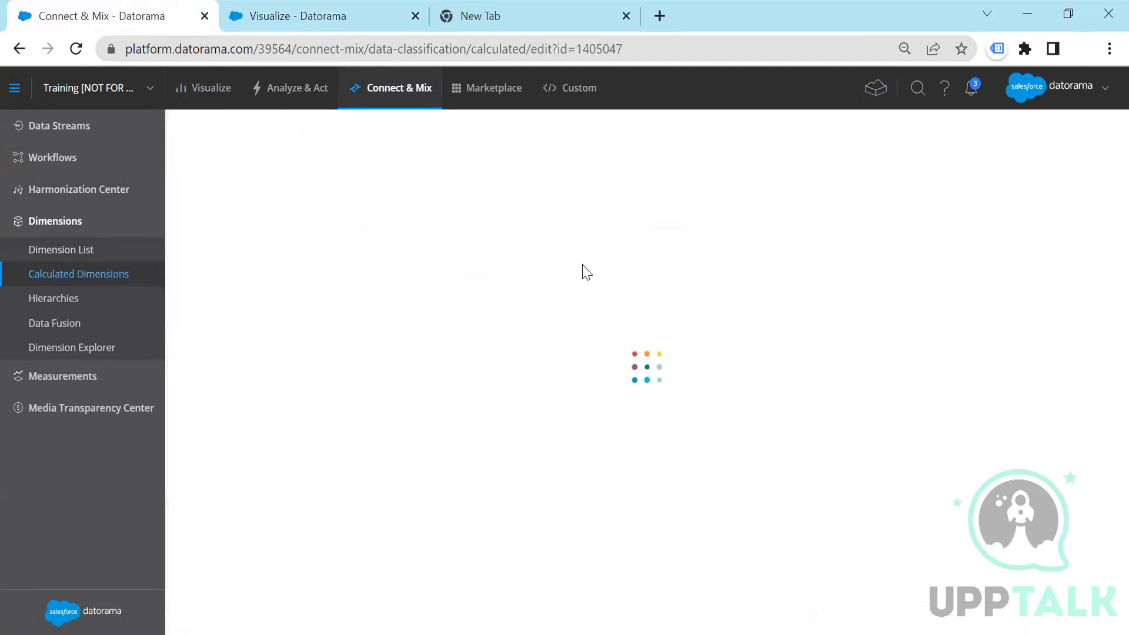
left_click(394, 174)
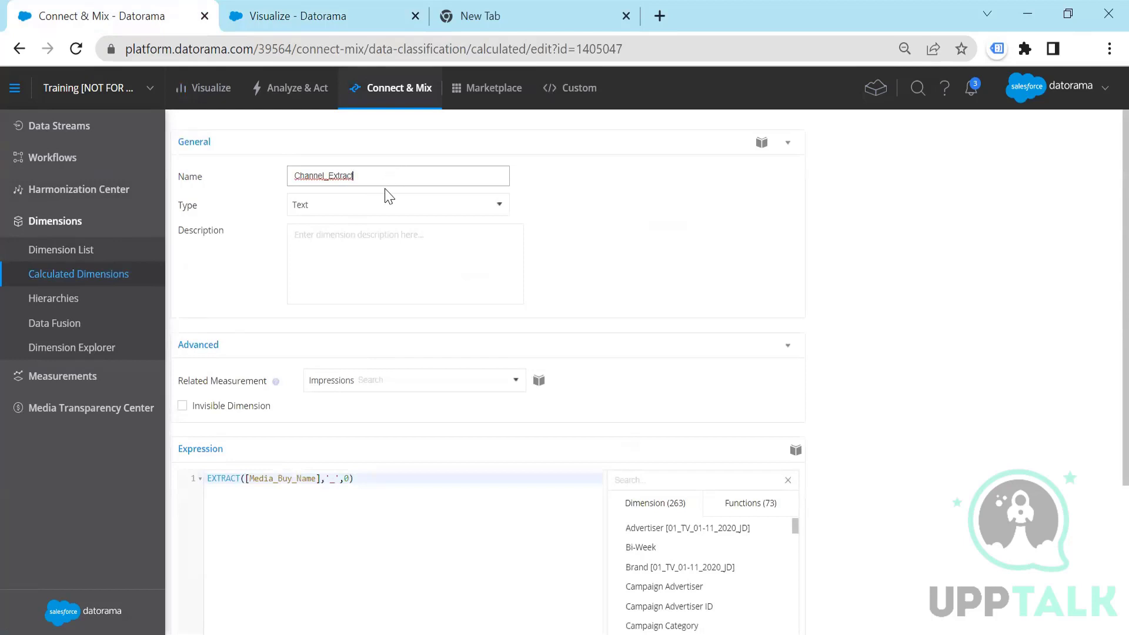
left_click(374, 381)
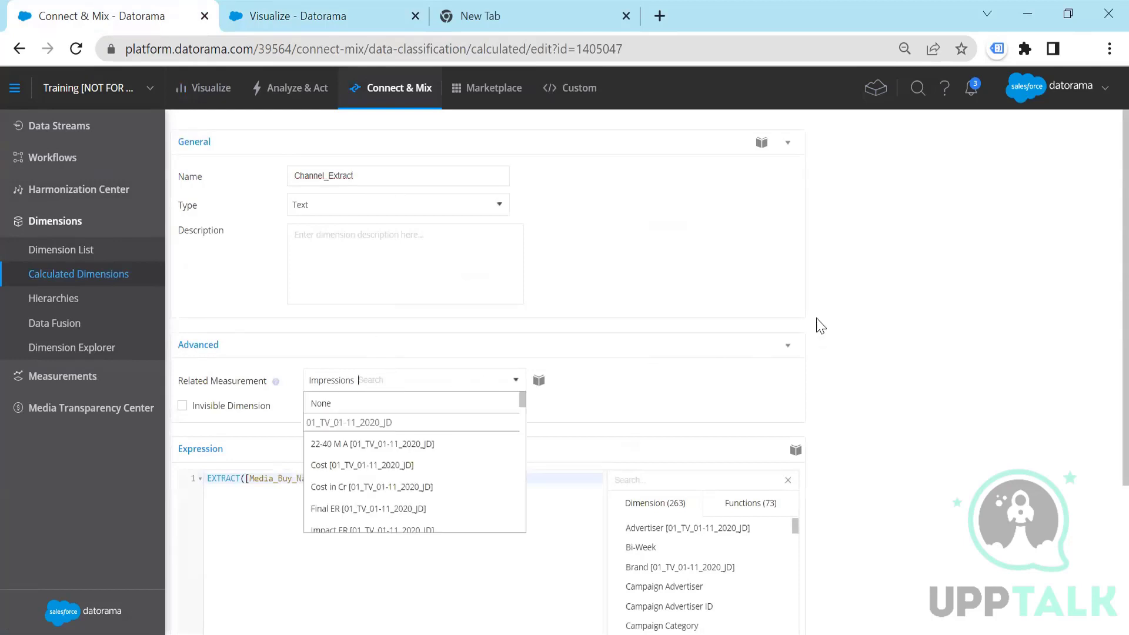
left_click(857, 313)
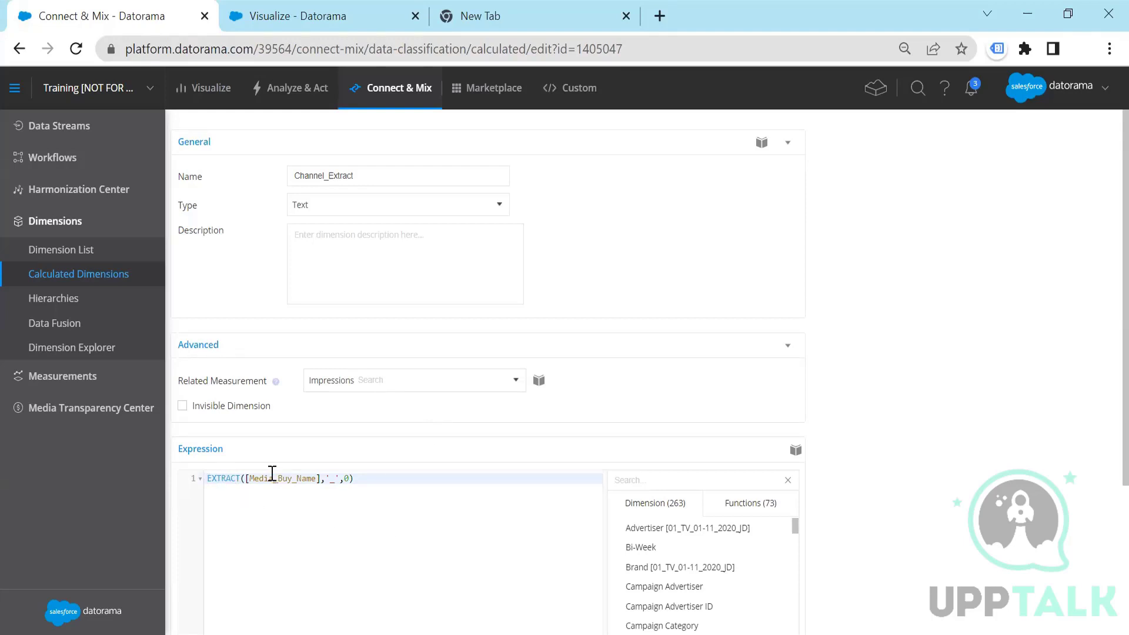
Examine the arguments of the EXTRACT([Media_Buy_Name],'_',0) expression, referring briefly to the Calculated Dimensions dashboard page
double_click(294, 478)
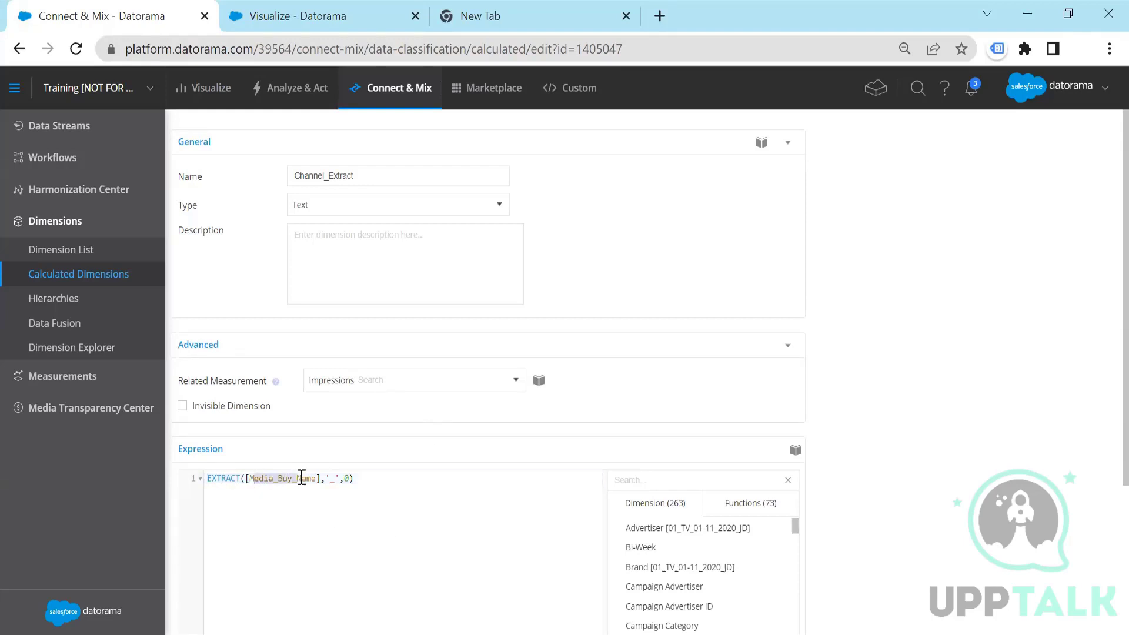
left_click(333, 478)
left_click(370, 481)
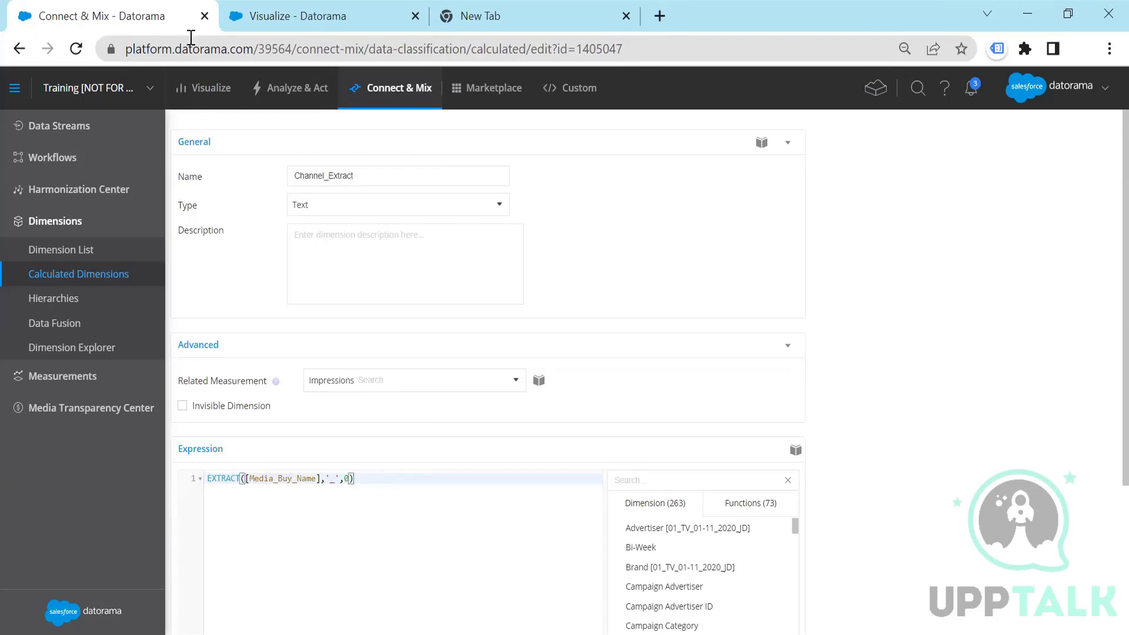
key("ctrl+Tab")
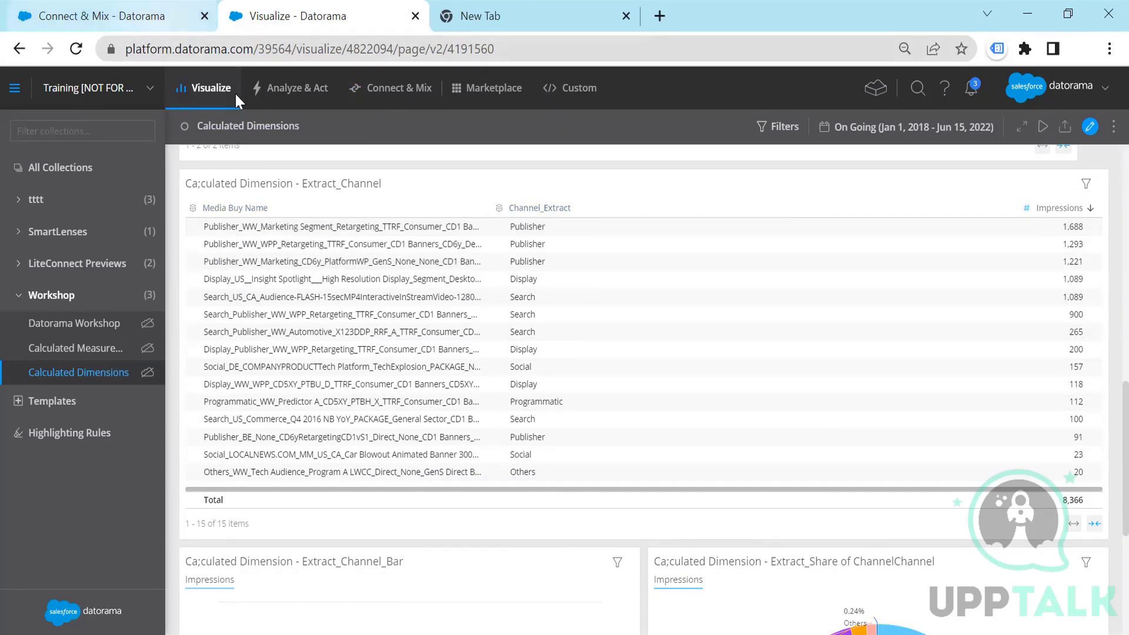
left_click(111, 16)
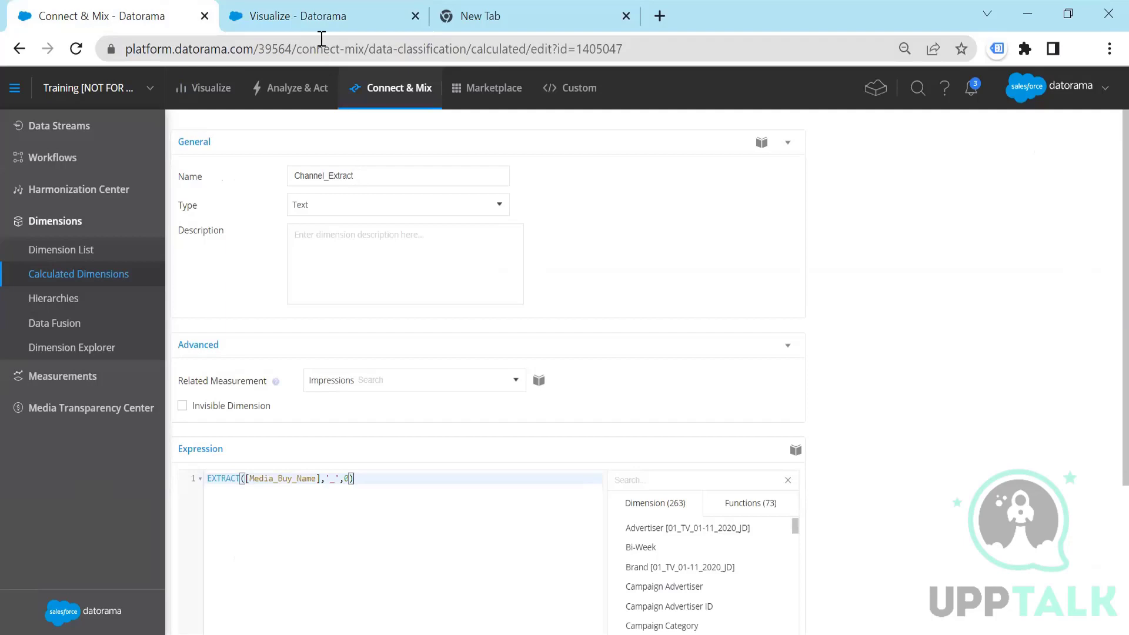
Compare the Media Buy Name, Channel_Extract and Impressions columns in the Extract_Channel widget on the dashboard
key("ctrl+Tab")
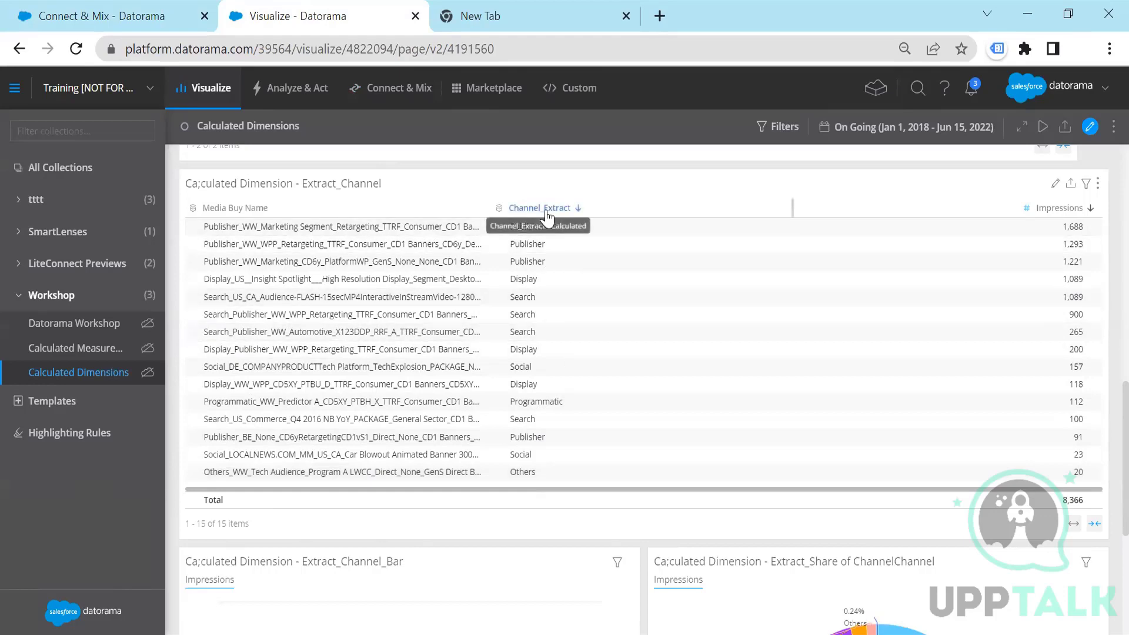
scroll(636, 287, "down", 2)
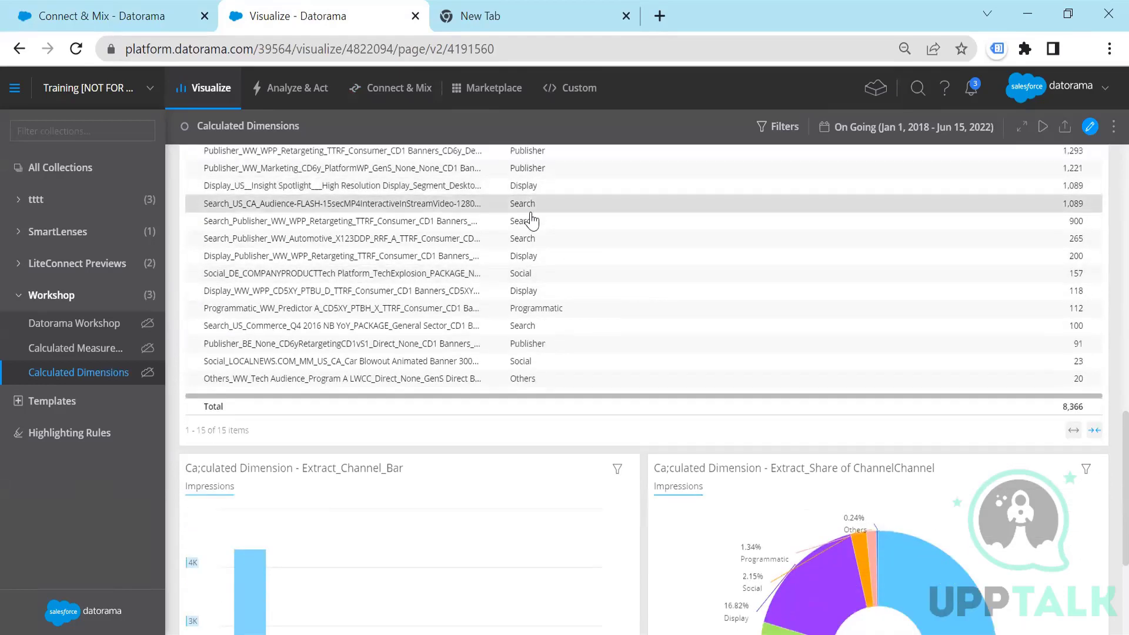
scroll(537, 227, "up", 2)
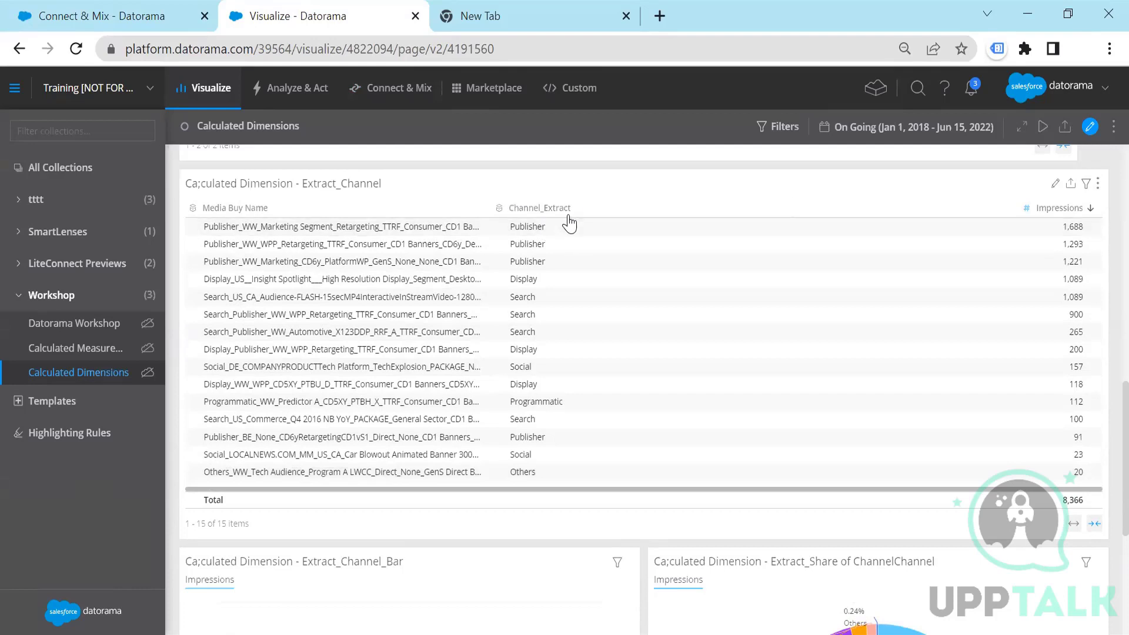
left_click(564, 210)
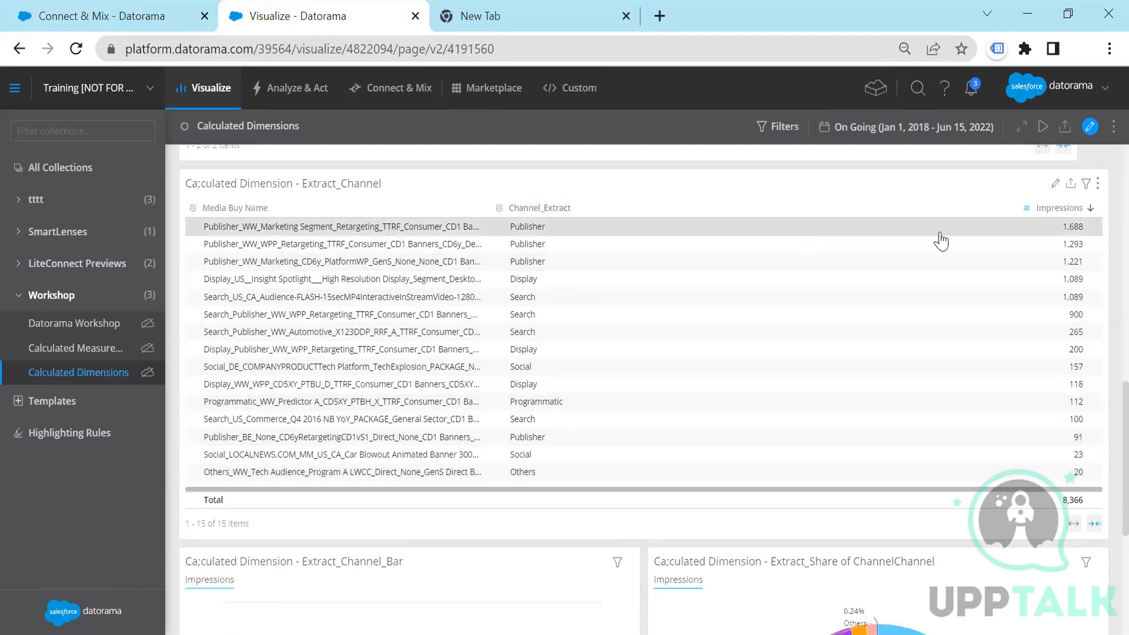
left_click(1065, 209)
scroll(743, 466, "down", 5)
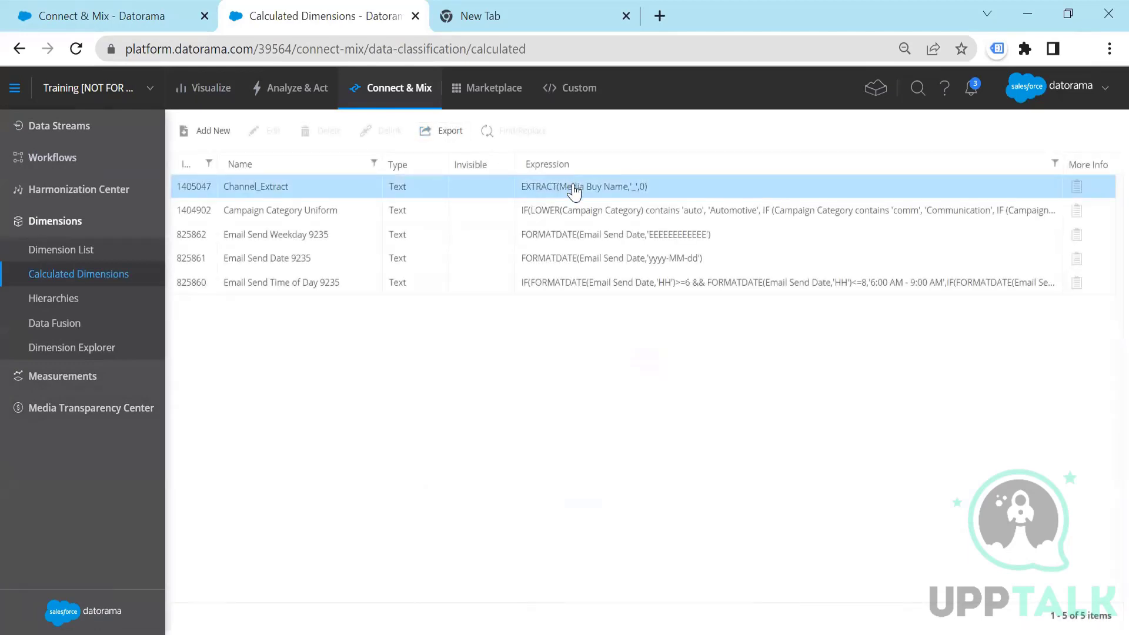
Start a blank calculated dimension and view its Type options, the function categories and the rest of the form
left_click(203, 136)
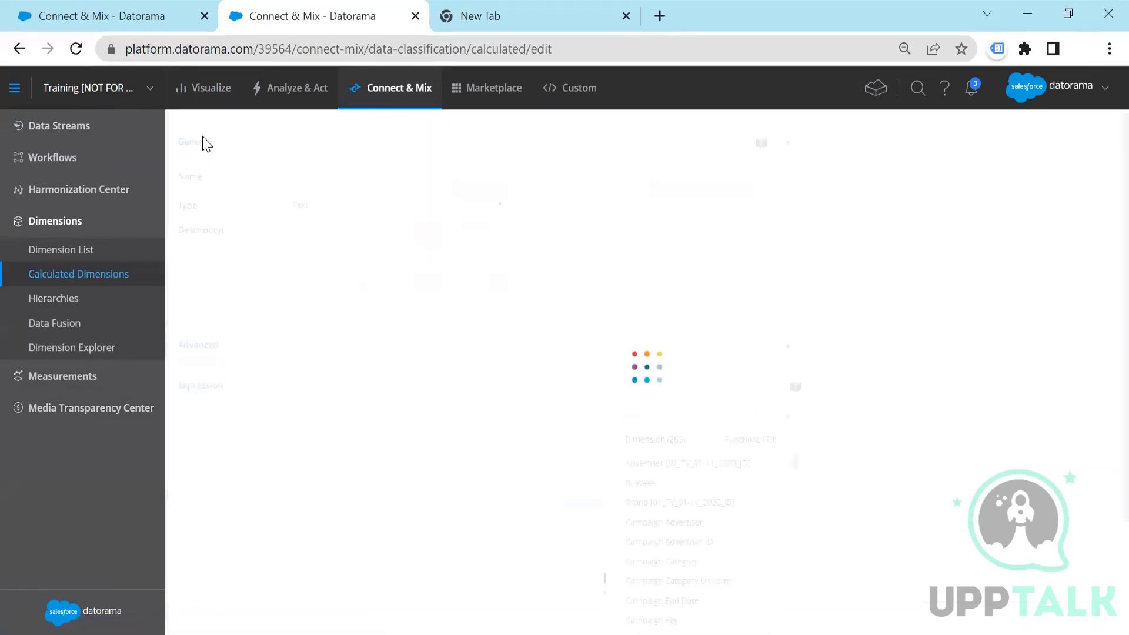
left_click(419, 183)
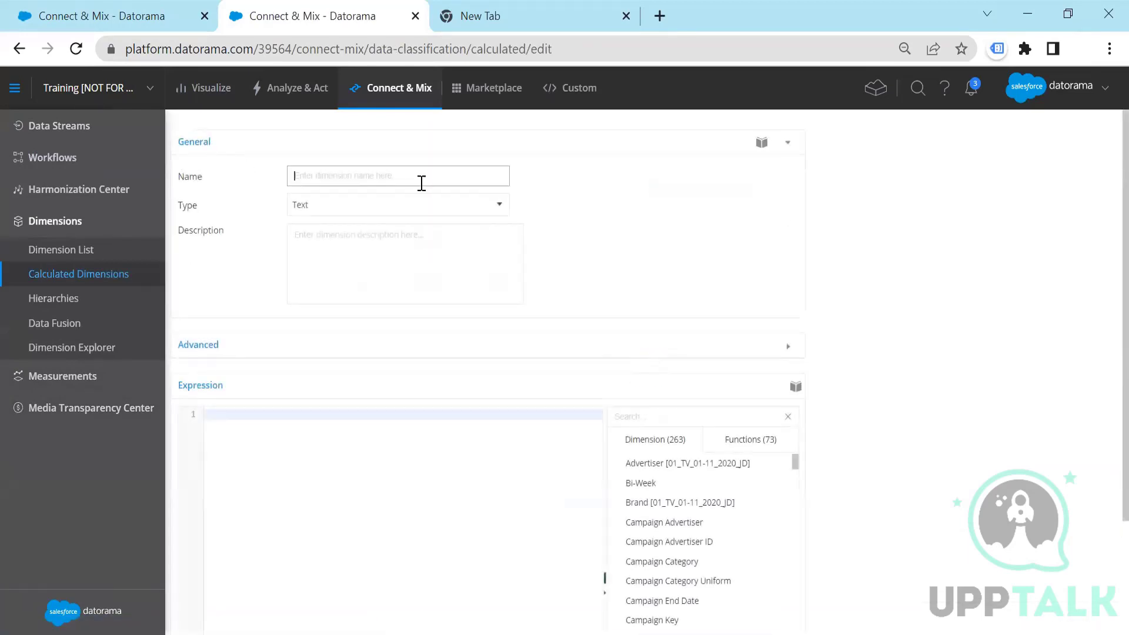
left_click(380, 206)
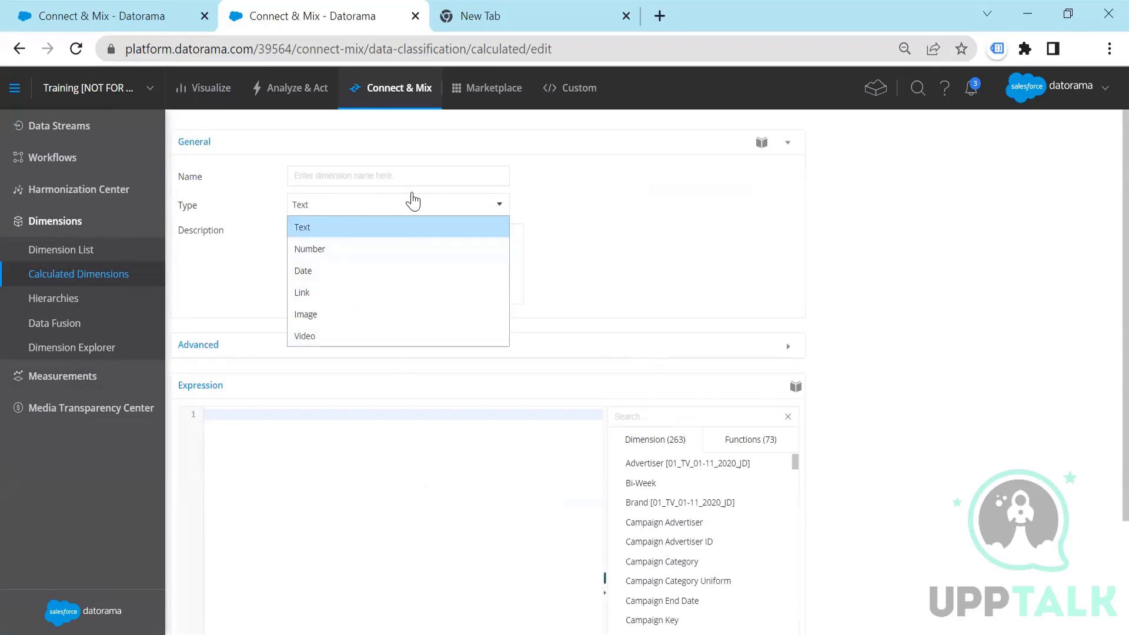
left_click(722, 224)
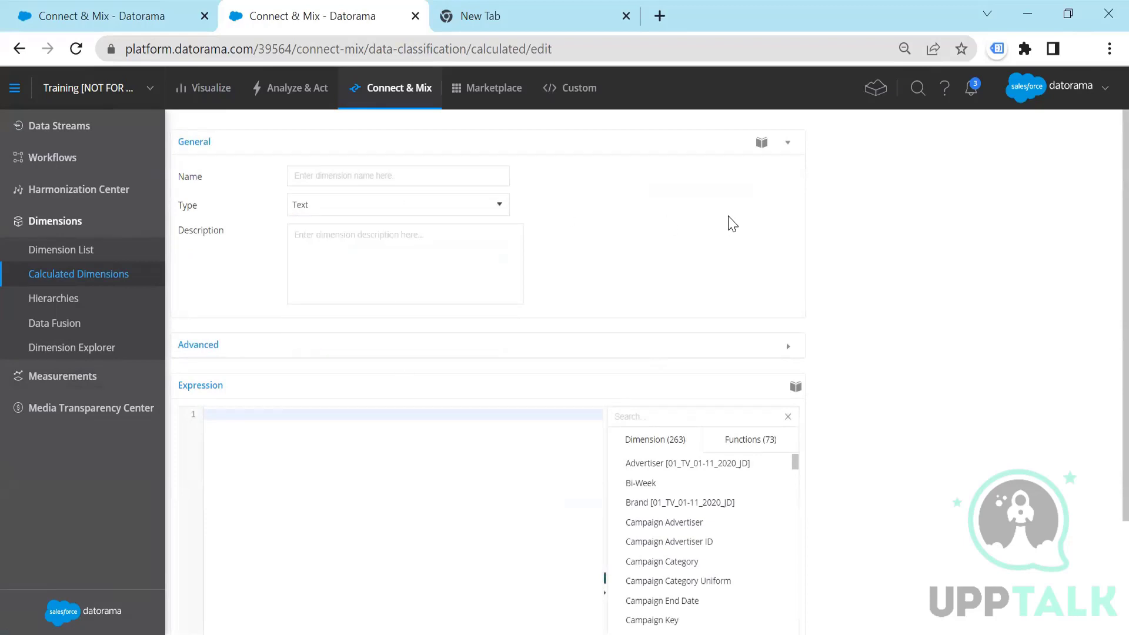
left_click(317, 418)
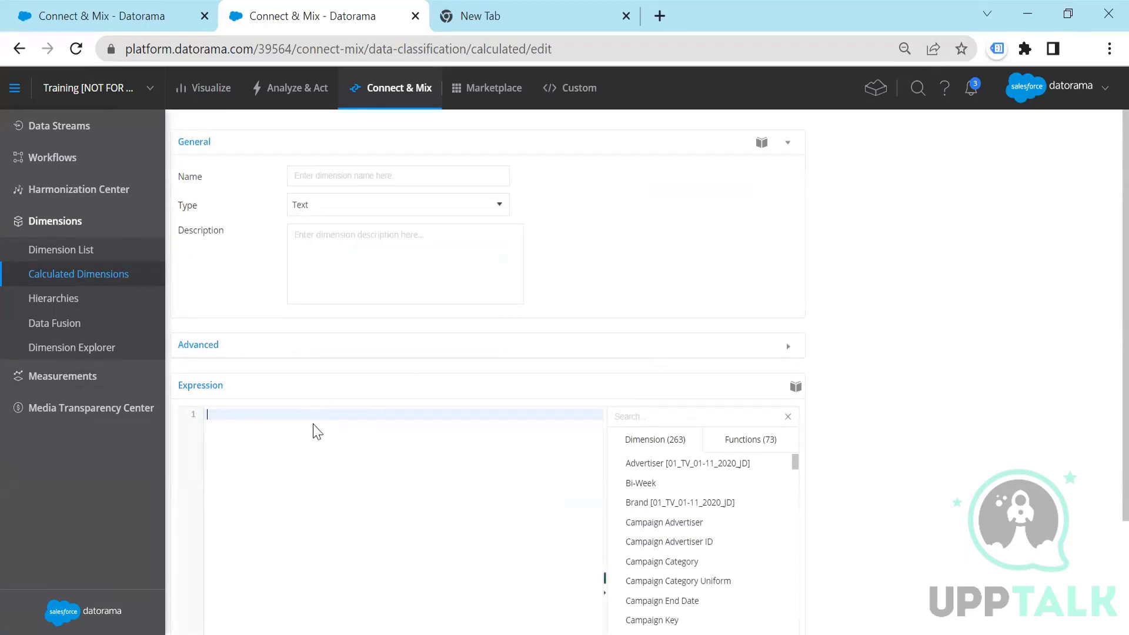
left_click(744, 441)
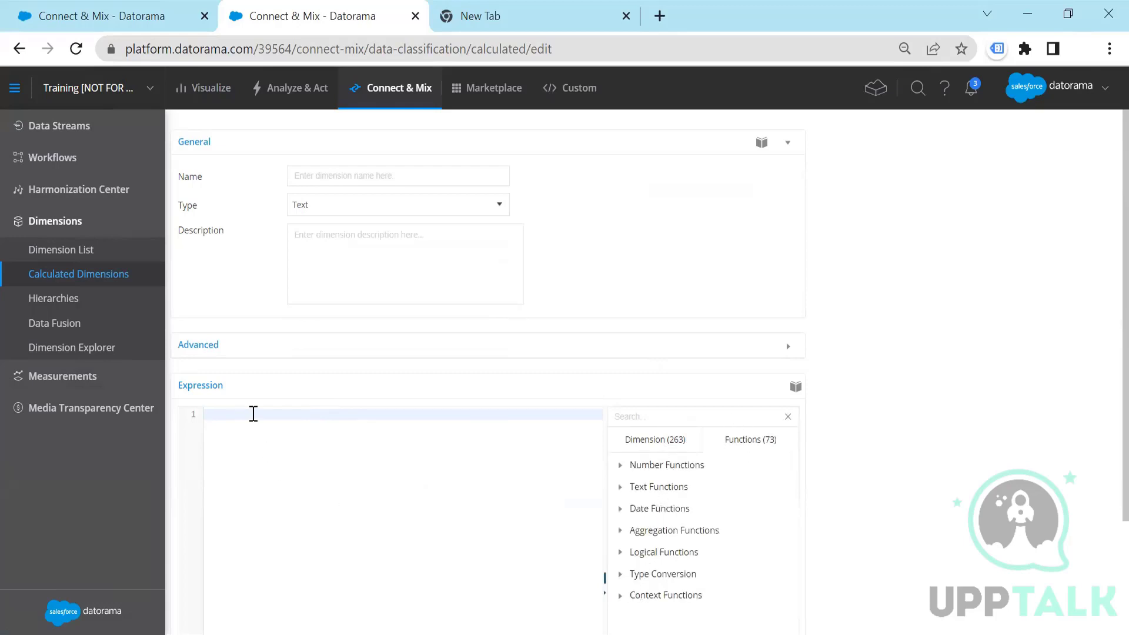
scroll(1102, 512, "down", 3)
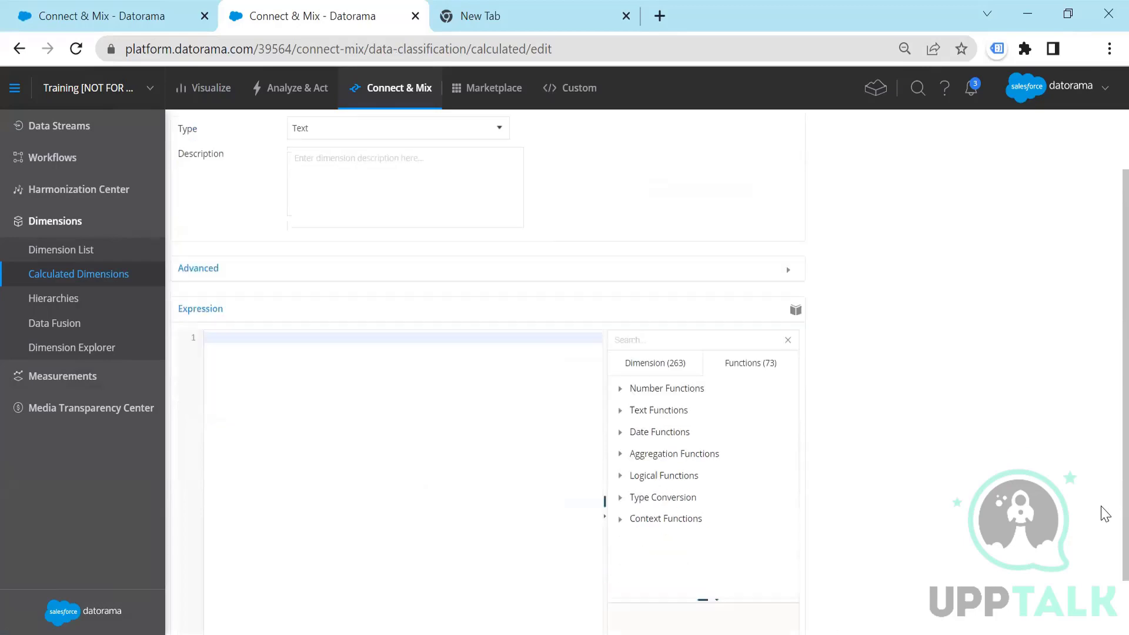
left_click(776, 626)
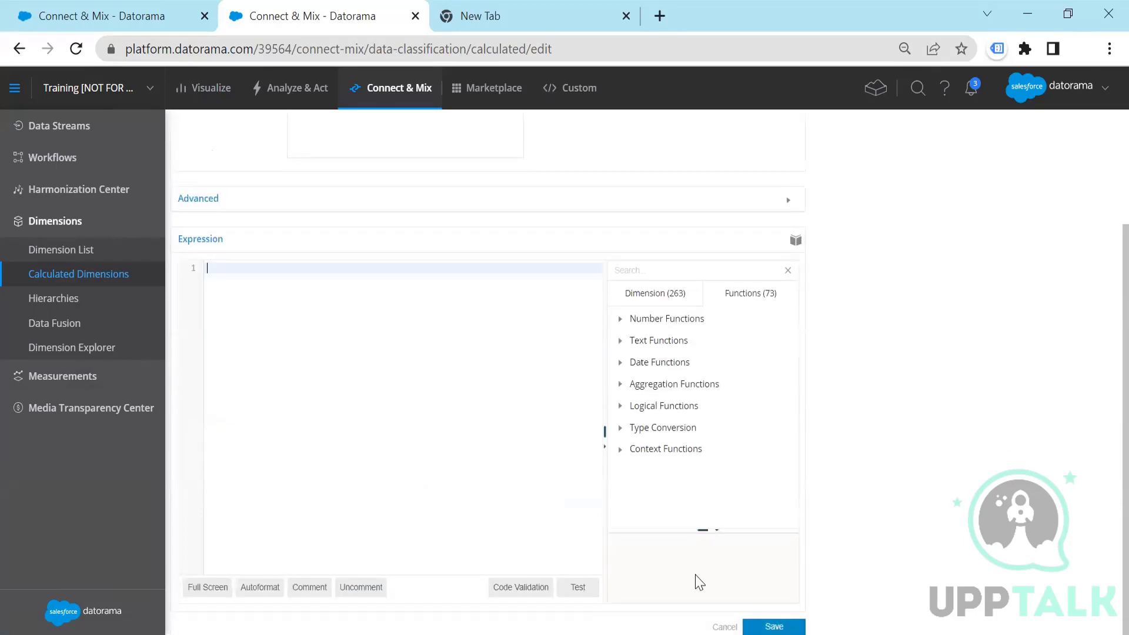
Return to the Calculated Dimensions dashboard page, switch it to edit mode and open the Extract_Channel widget's data settings
left_click(222, 101)
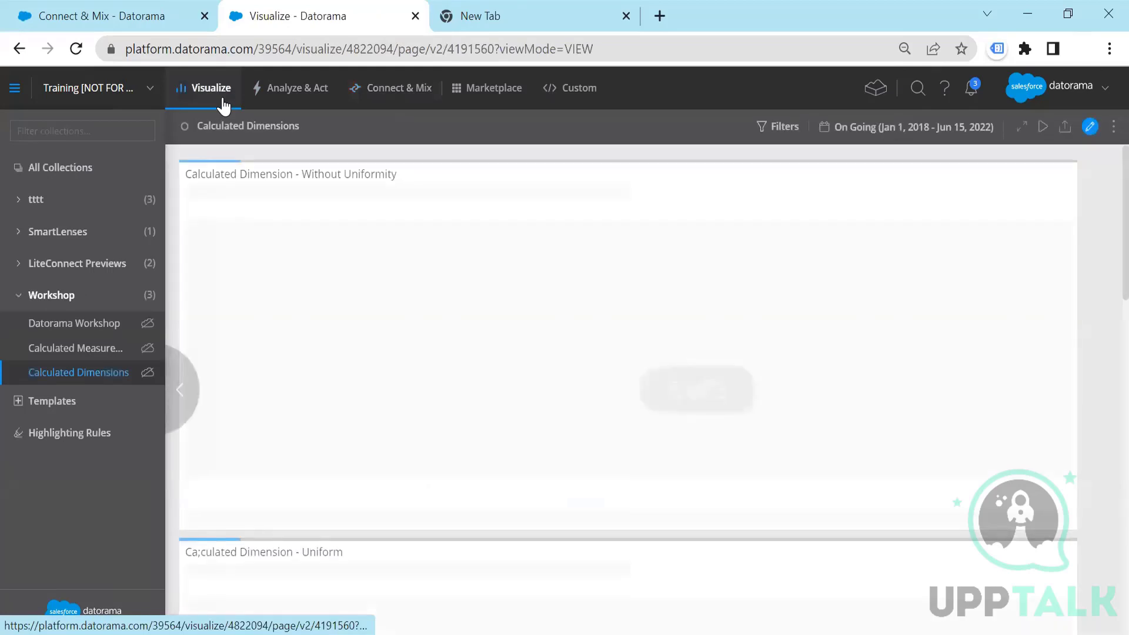
scroll(1029, 247, "down", 2)
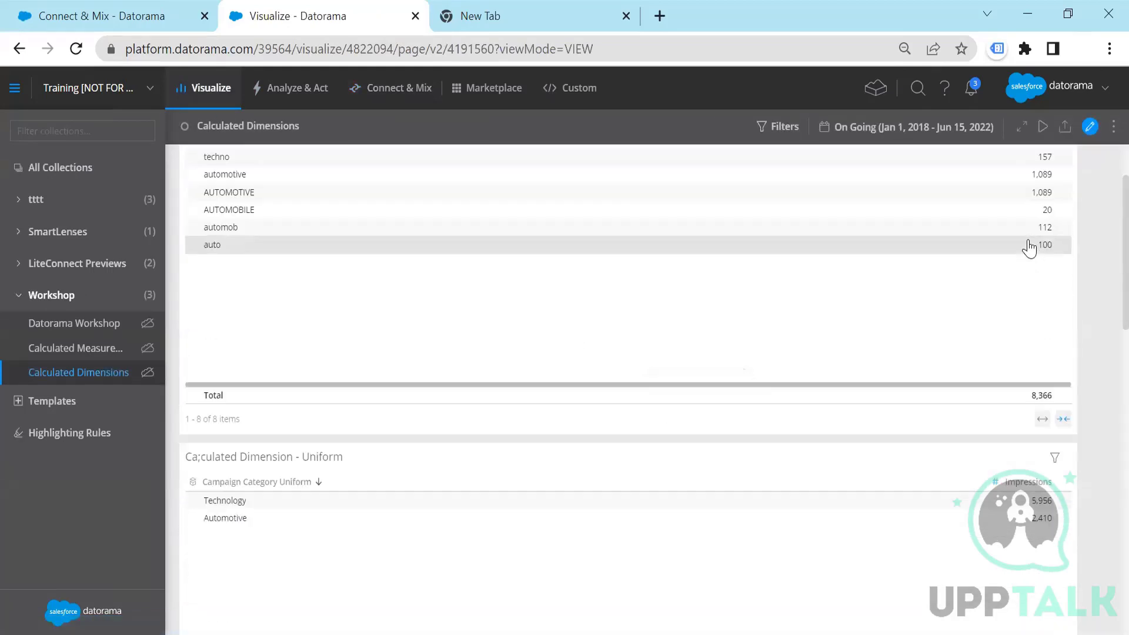
scroll(1102, 241, "down", 8)
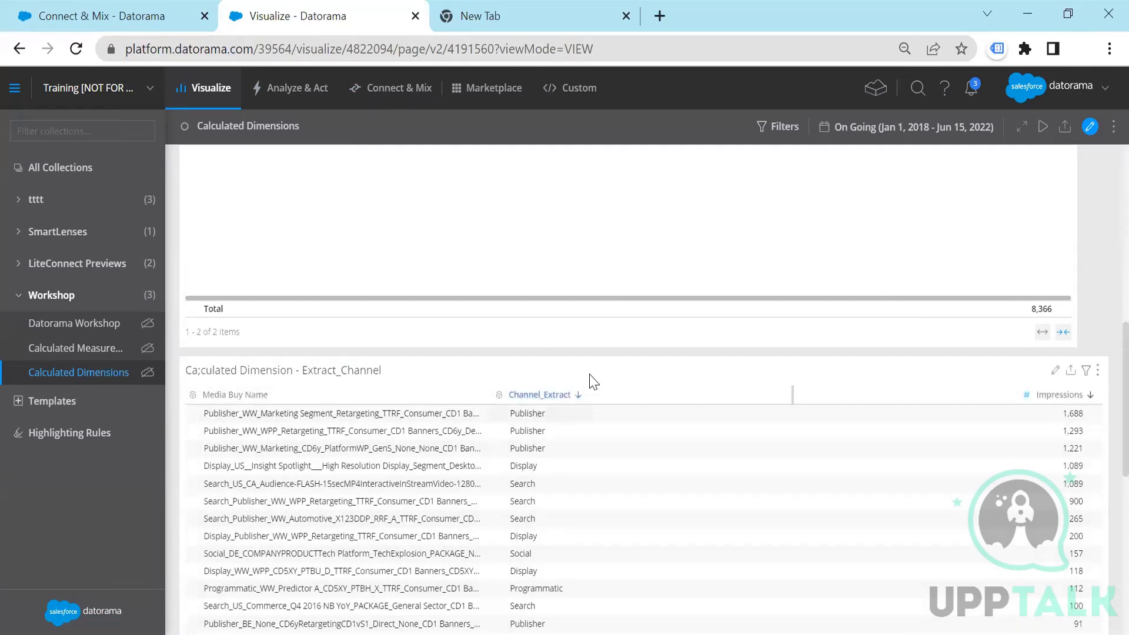
left_click(1091, 126)
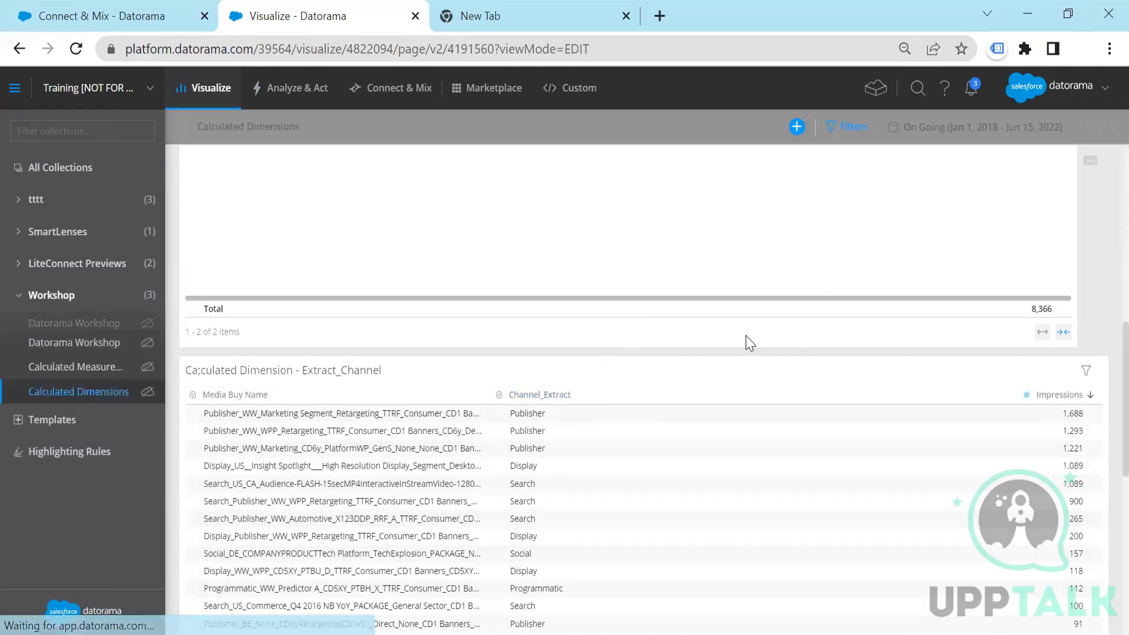
left_click(596, 362)
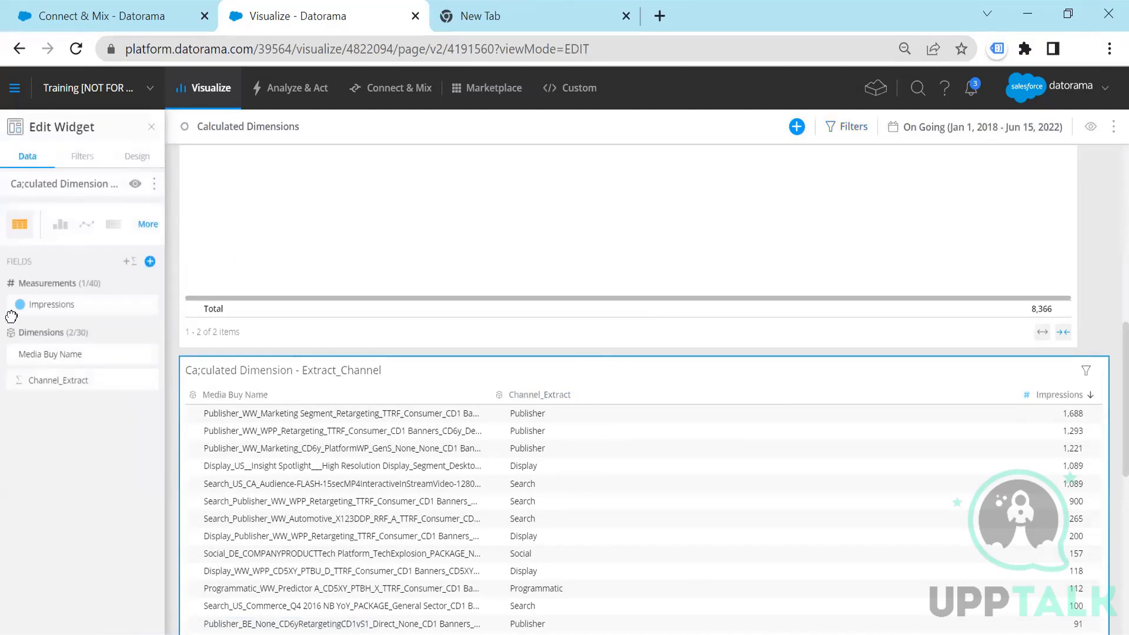
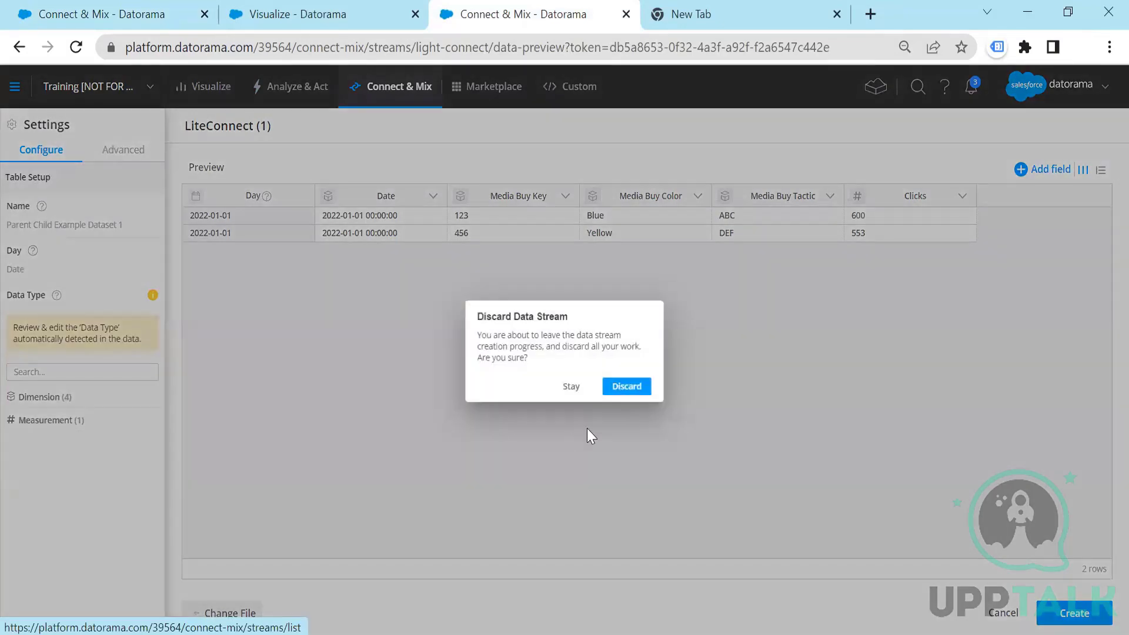
Discard the unfinished data stream and start a new LiteConnect stream by uploading the Parent Child Example Dataset 1 file
left_click(623, 386)
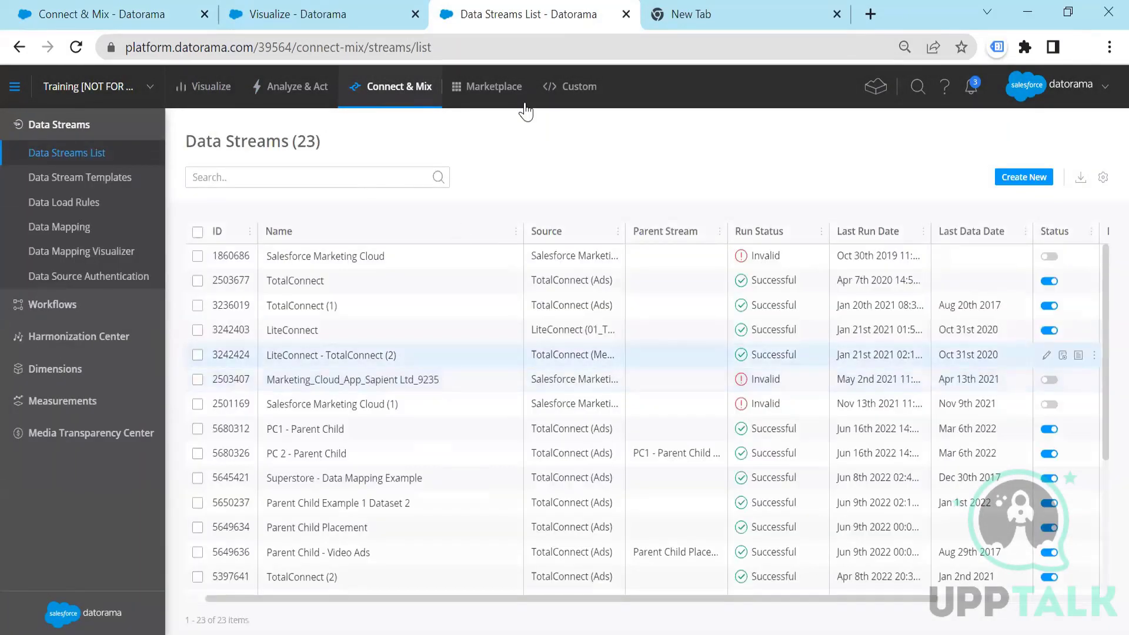
left_click(1038, 186)
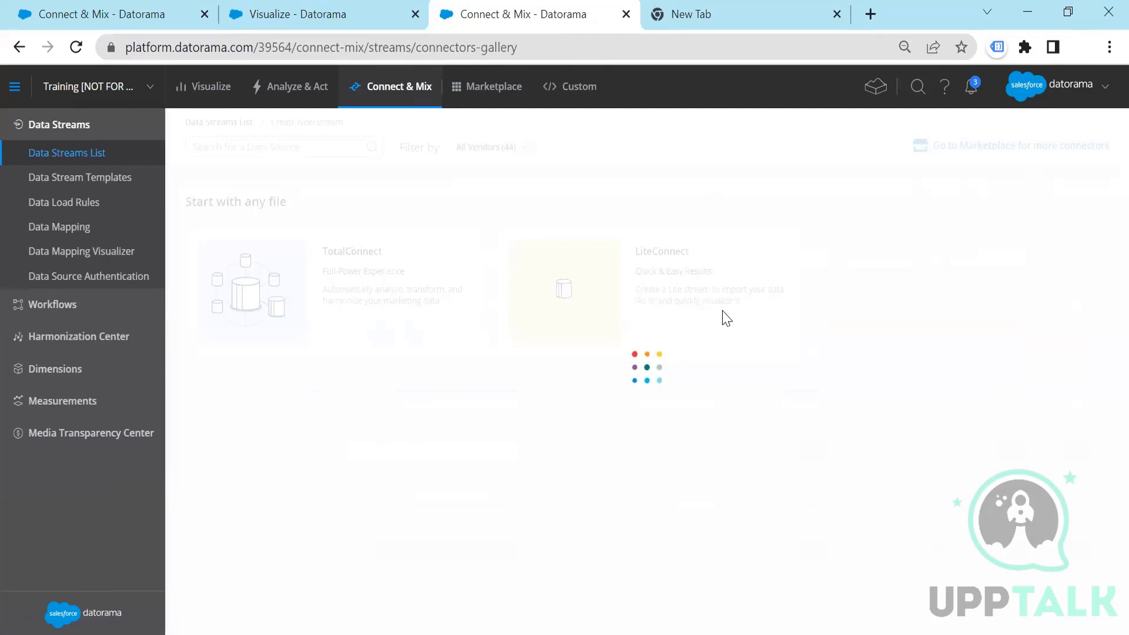
left_click(681, 311)
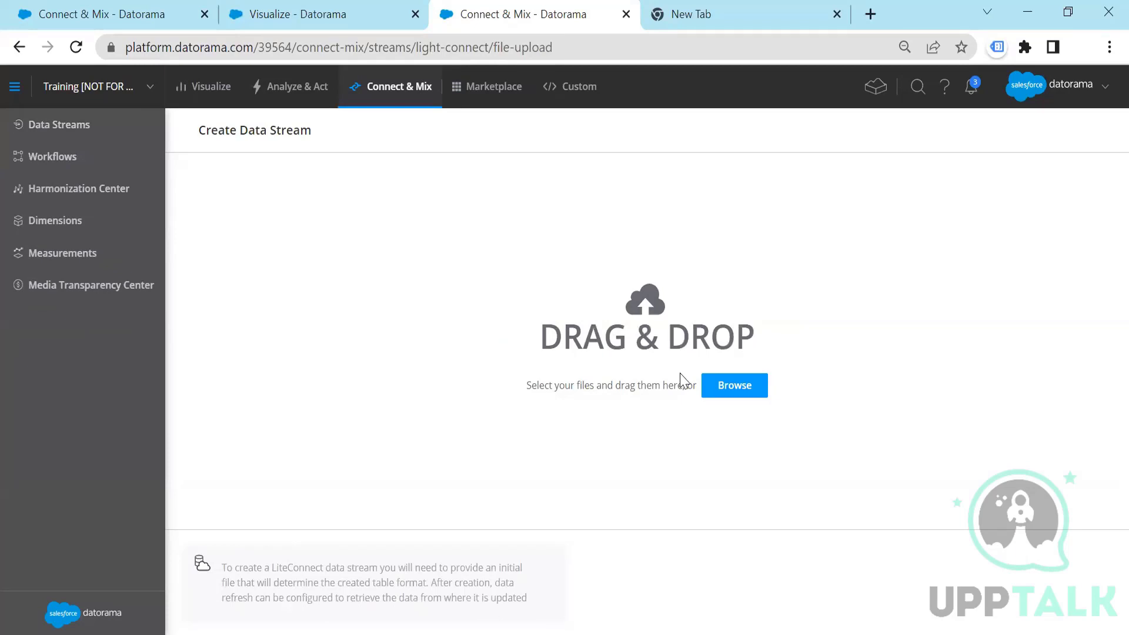
left_click(737, 387)
left_click(280, 139)
double_click(281, 139)
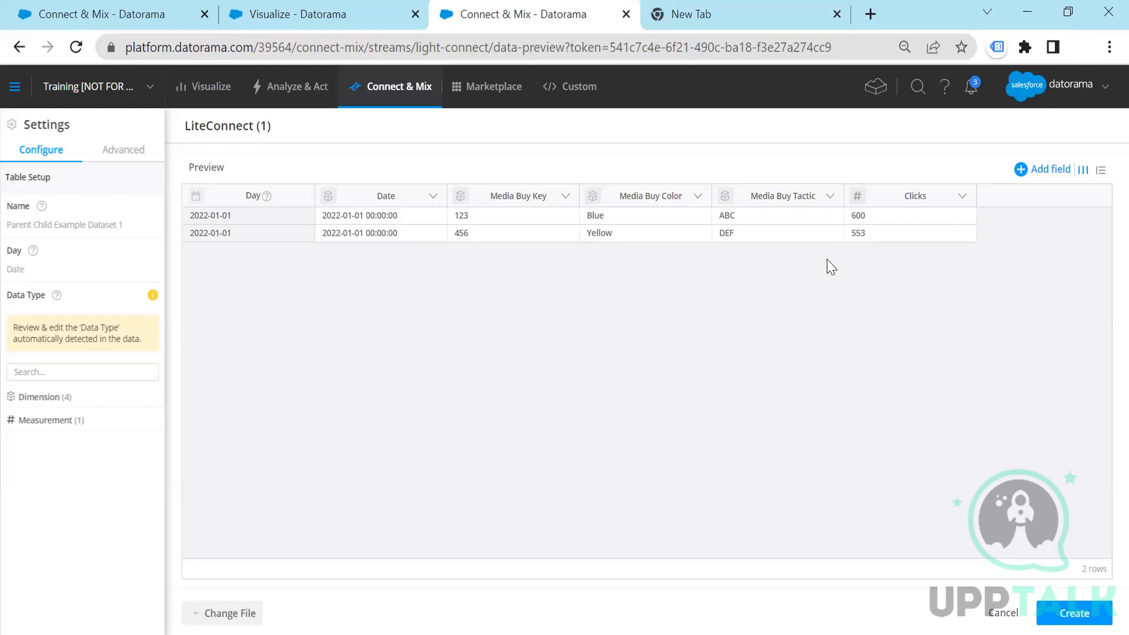
Start a new dimension field in the LiteConnect preview and view the Logical Functions and Type Conversion lists
left_click(1028, 175)
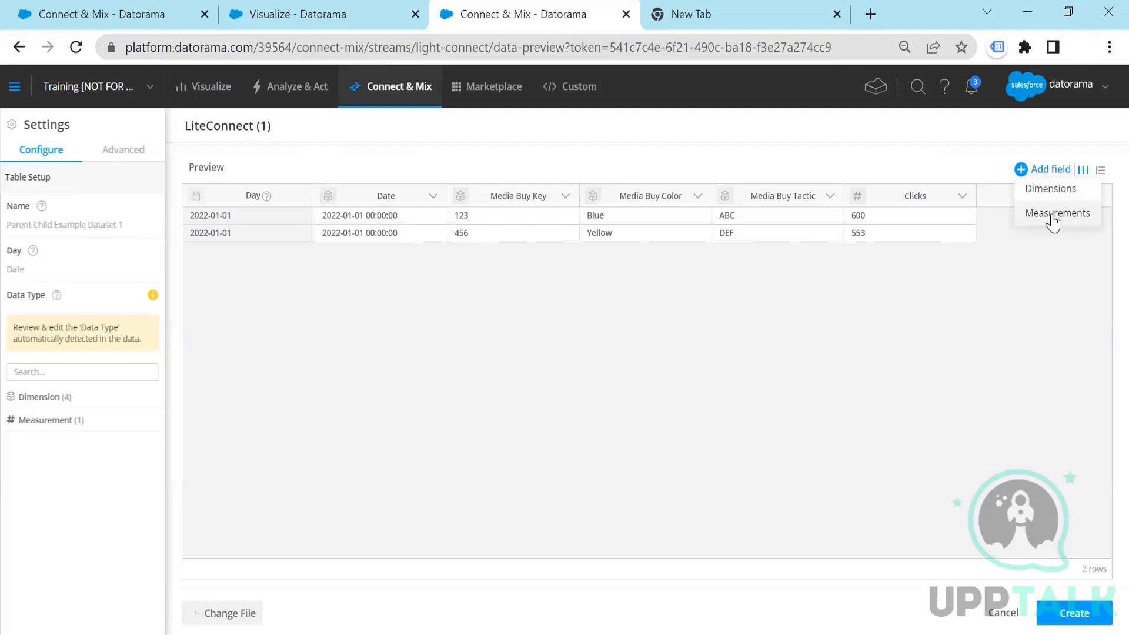
left_click(1050, 190)
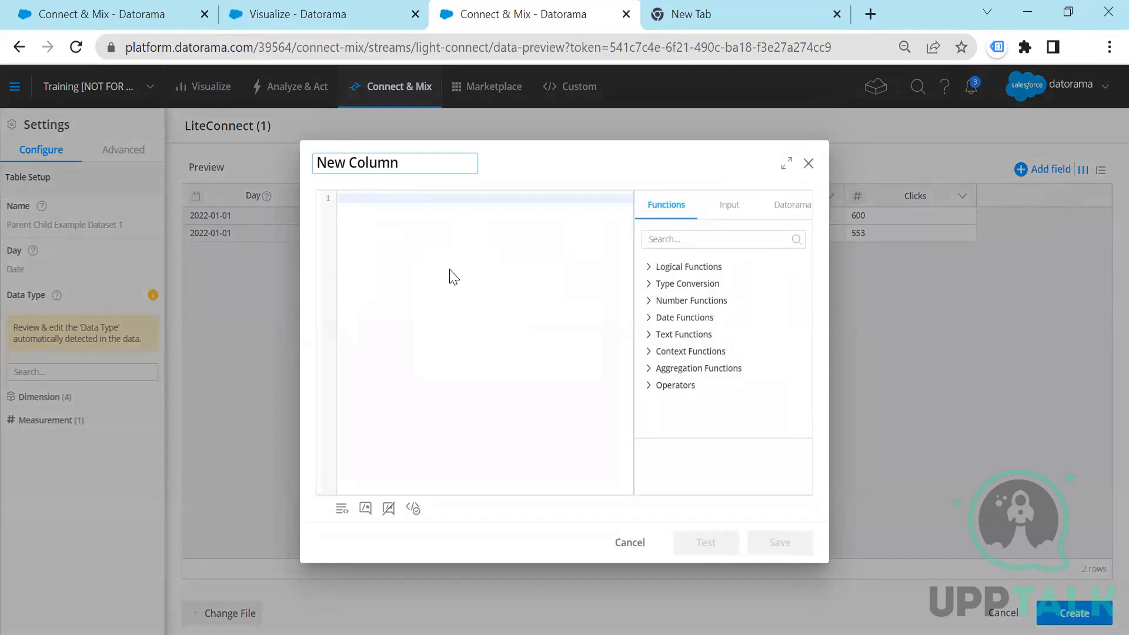
left_click(650, 268)
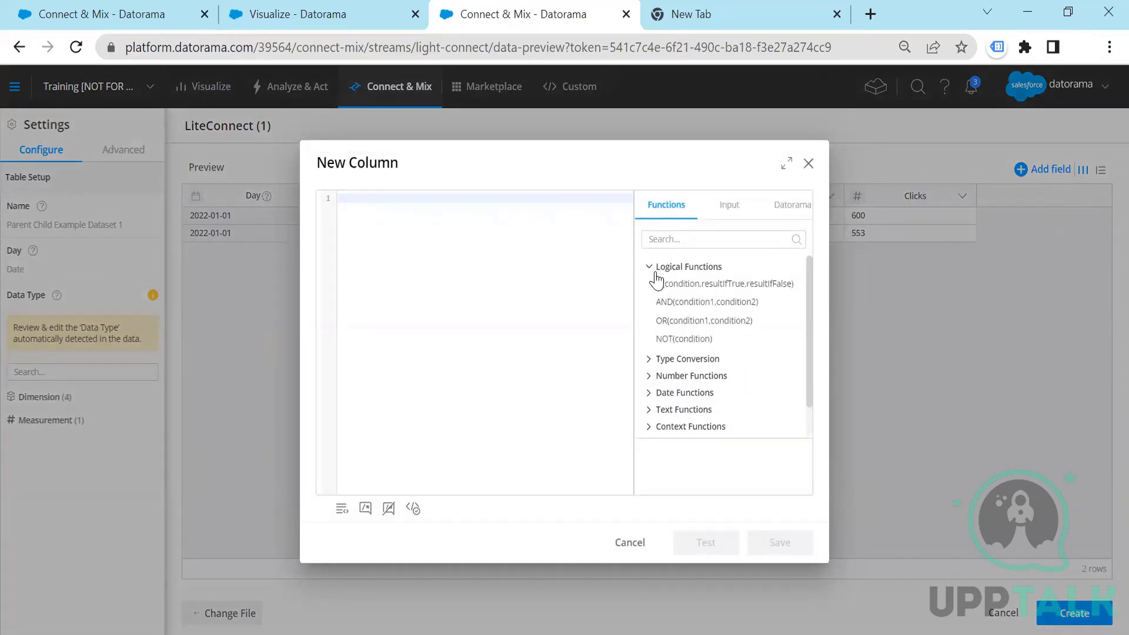
left_click(649, 359)
left_click(649, 267)
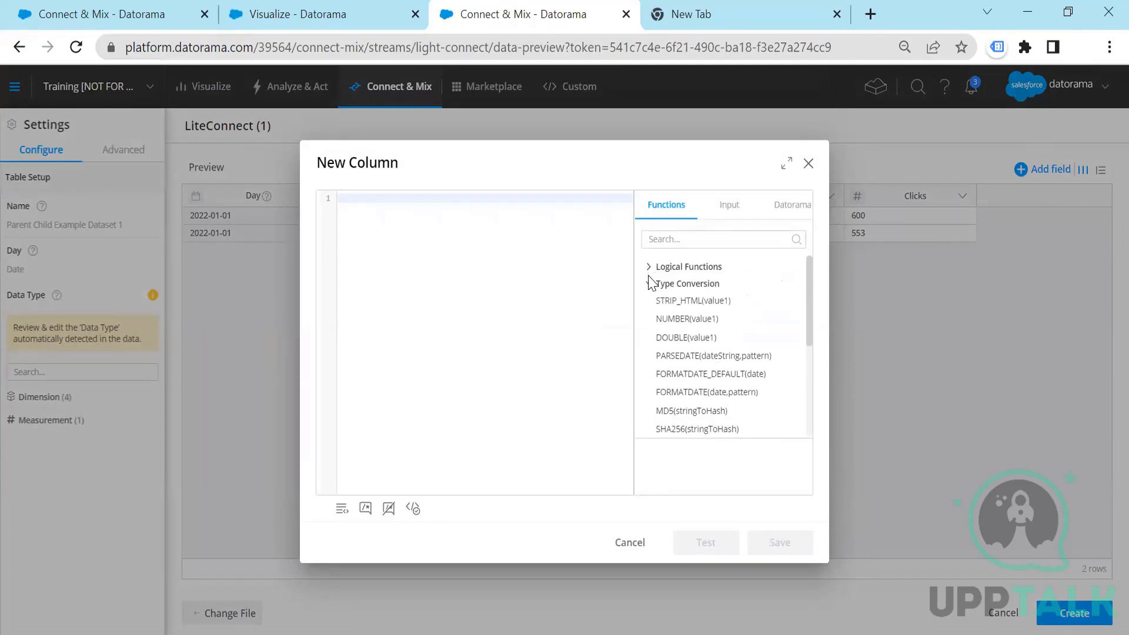
left_click(650, 284)
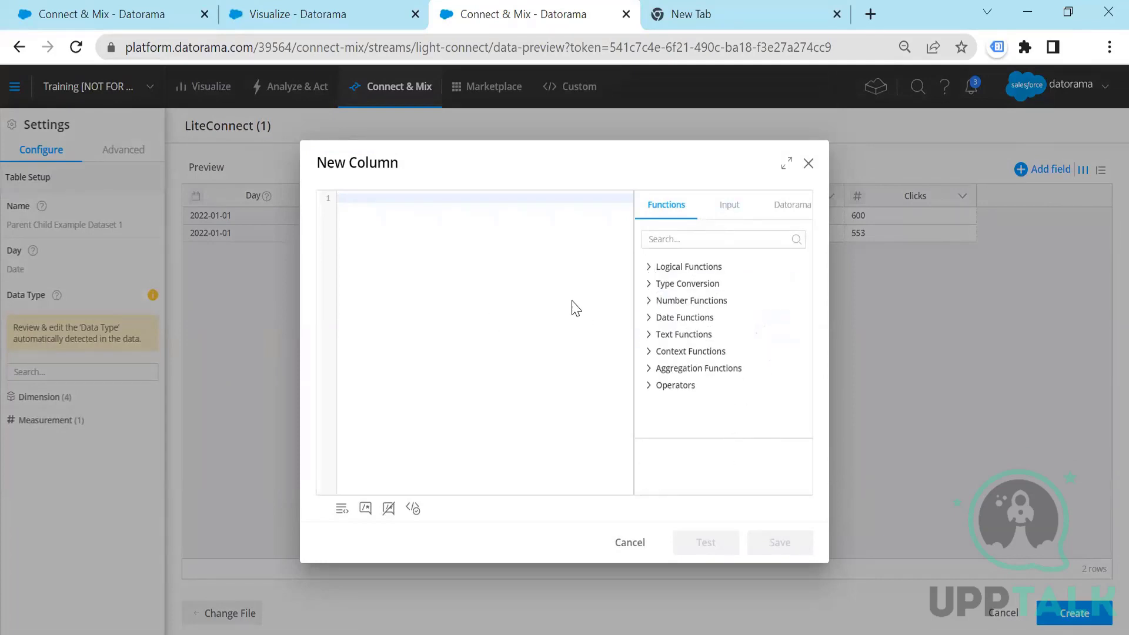
left_click_drag(555, 177, 680, 313)
left_click(636, 159)
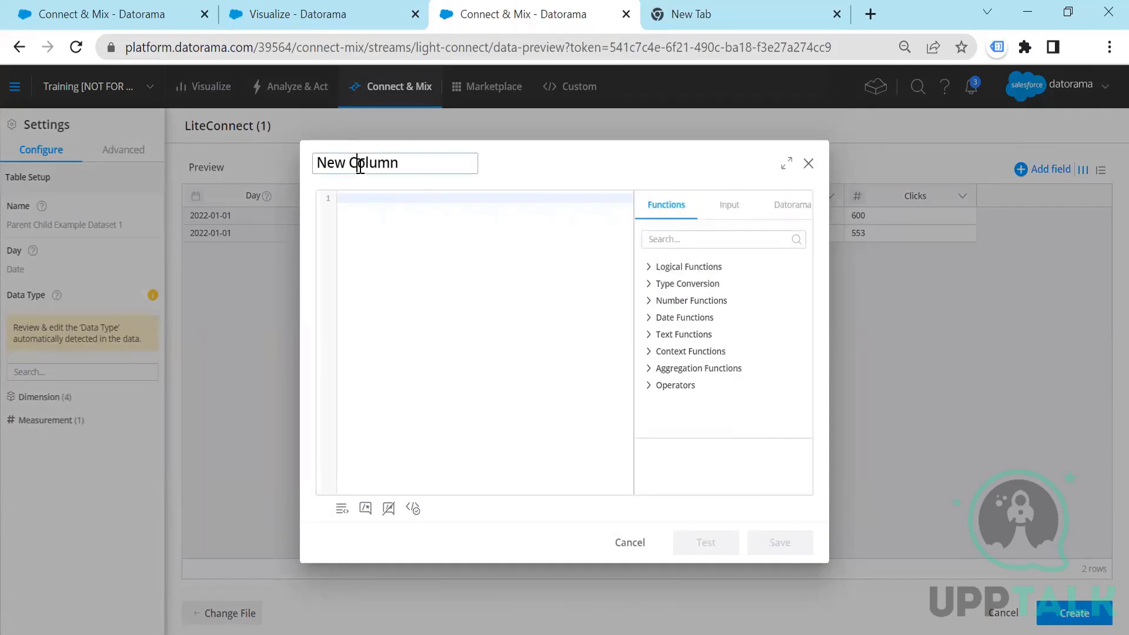
left_click(404, 163)
left_click(400, 196)
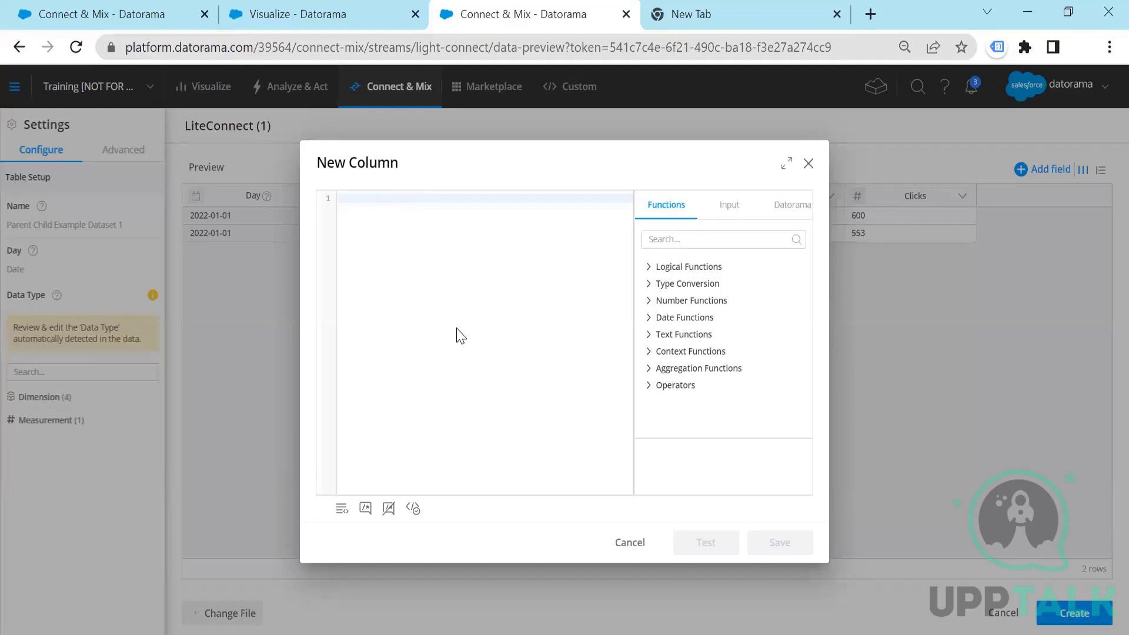
Expand every function category from Operators up to Logical Functions and close the new dimension column without saving
left_click(653, 386)
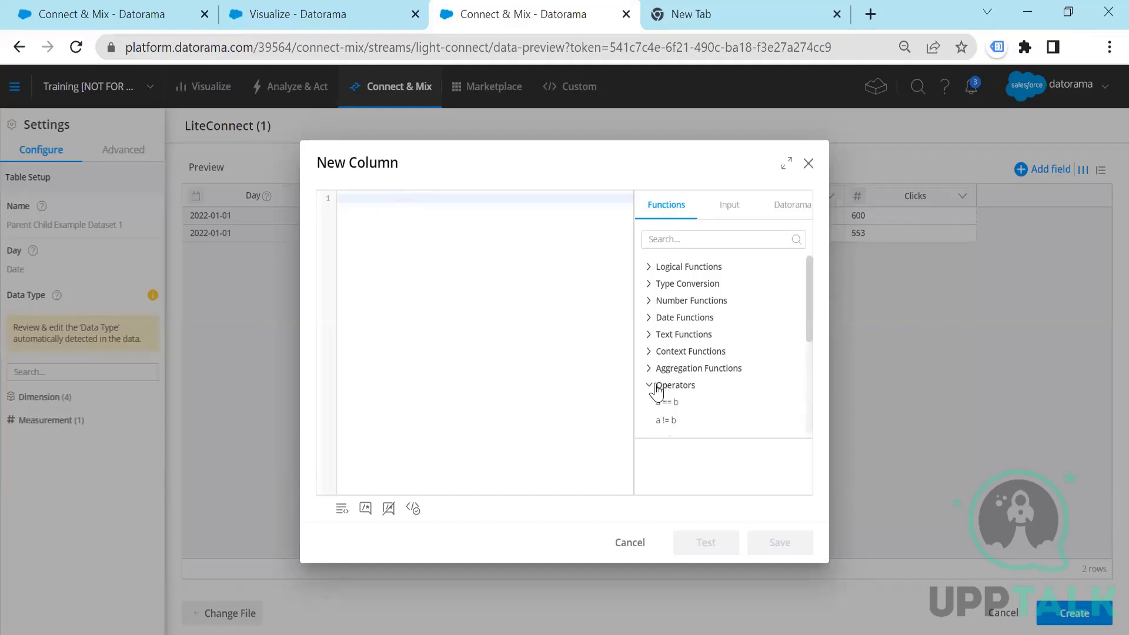
left_click(657, 370)
left_click(663, 353)
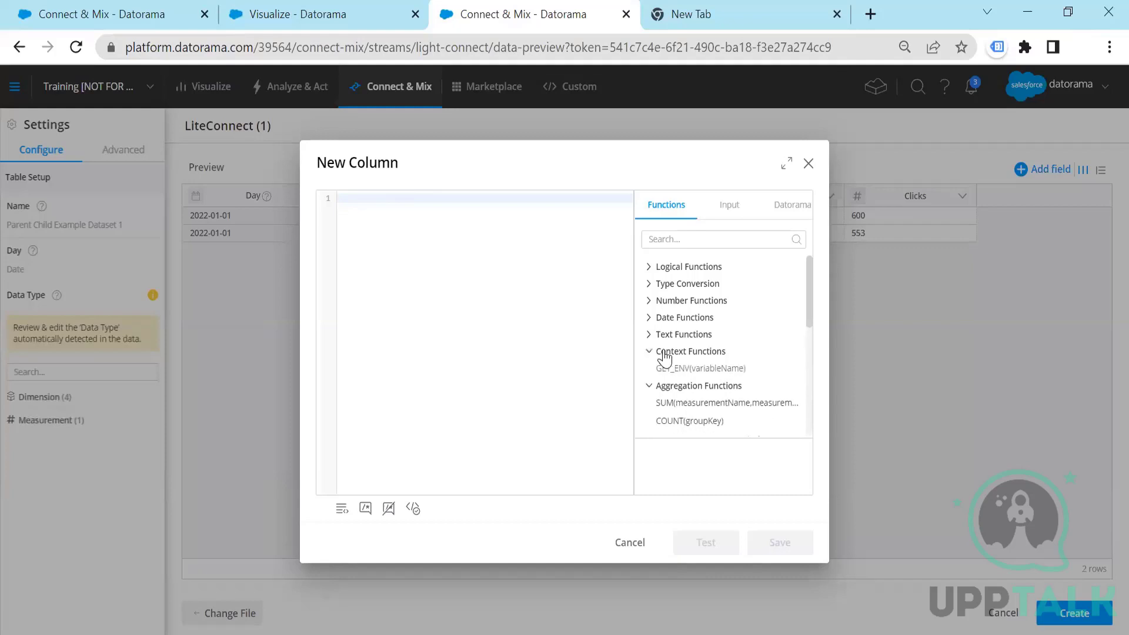
left_click(665, 334)
left_click(668, 318)
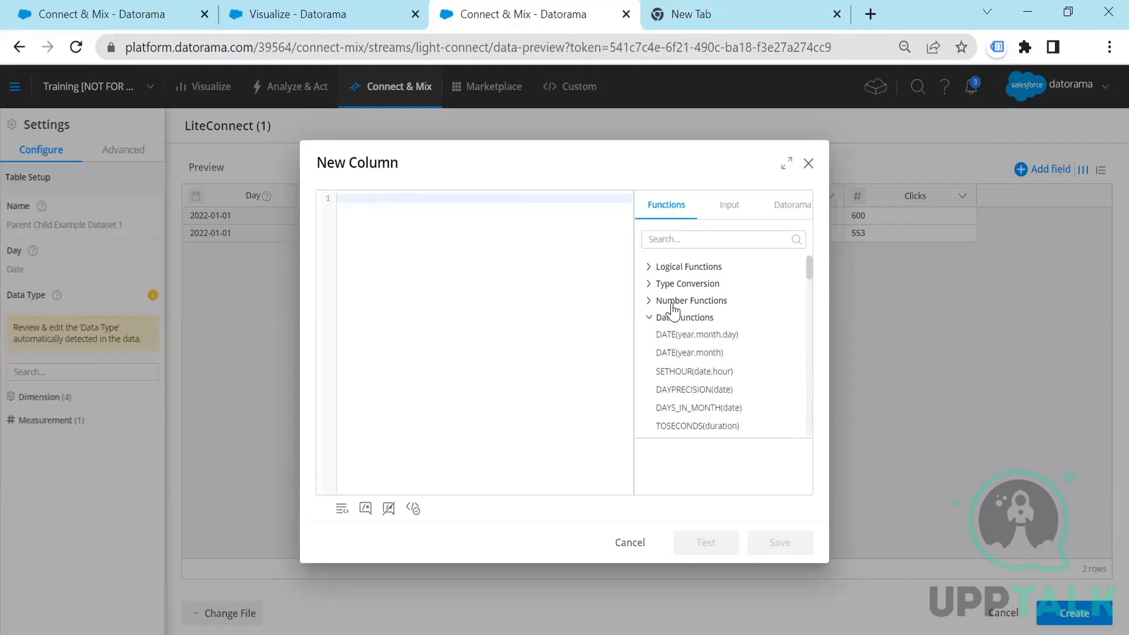
left_click(673, 301)
left_click(676, 285)
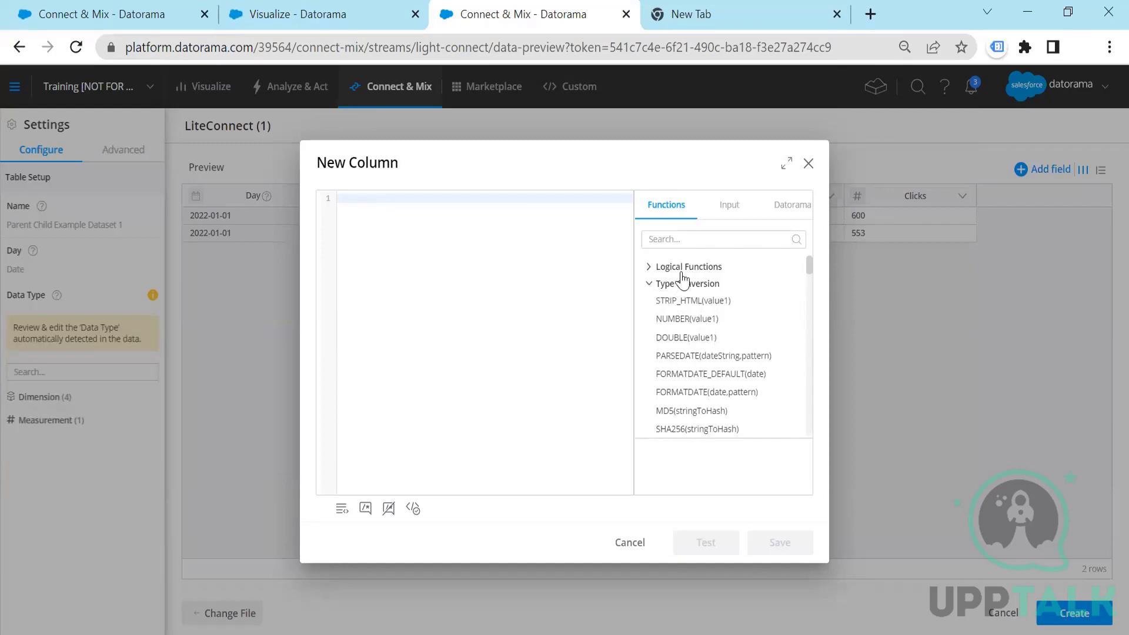
left_click(681, 269)
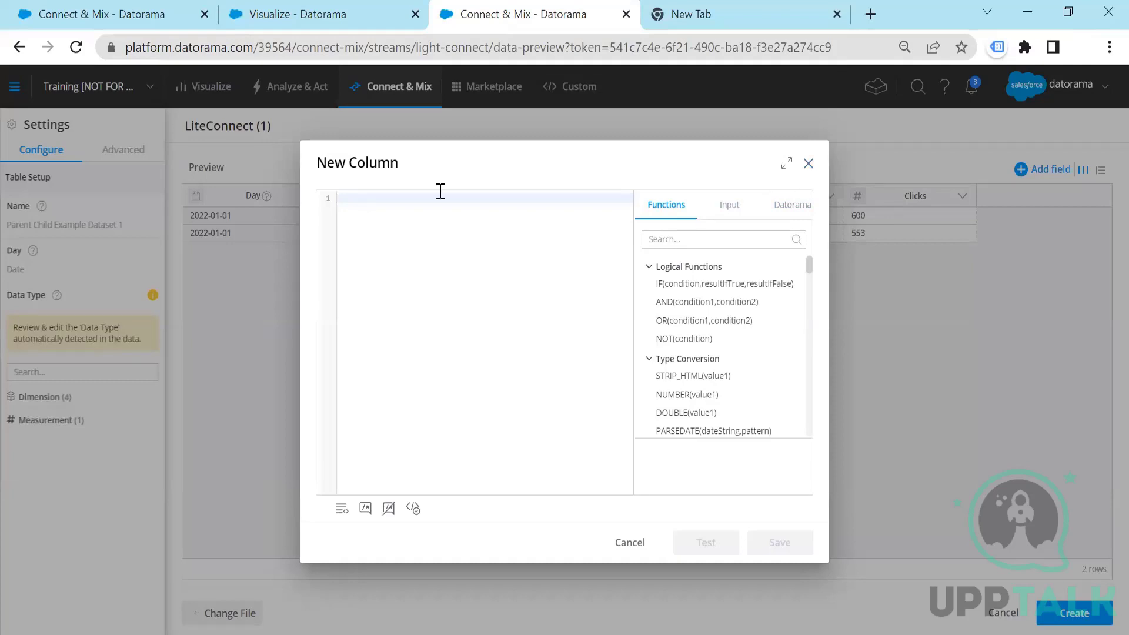
left_click(809, 163)
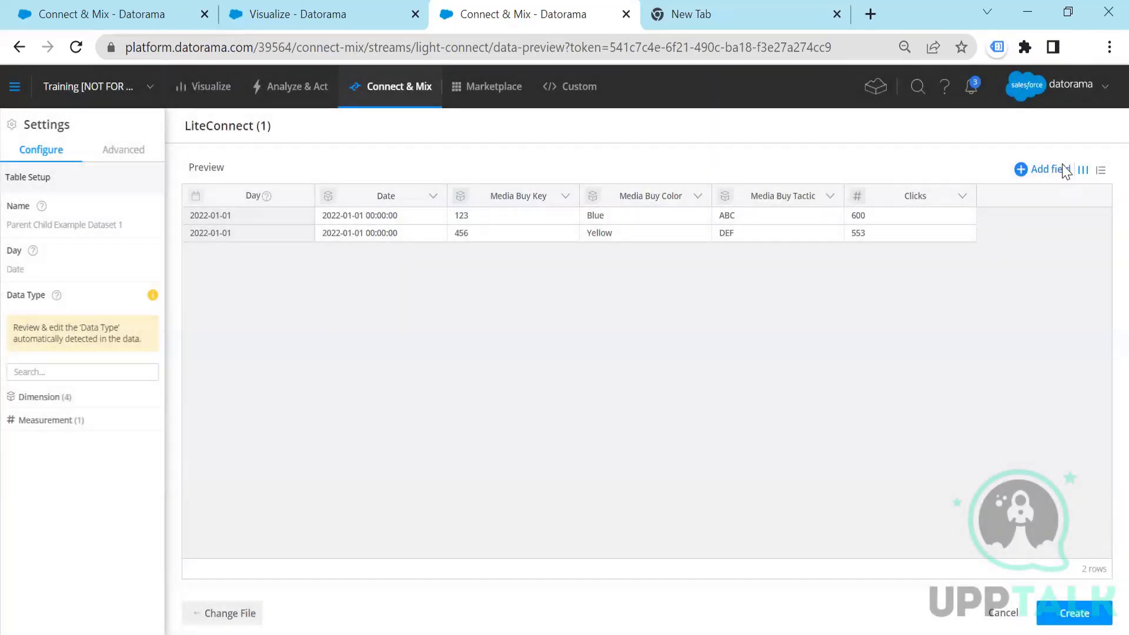
Open the formula editor for a new measurement field and close it without saving
left_click(1063, 169)
left_click(1050, 220)
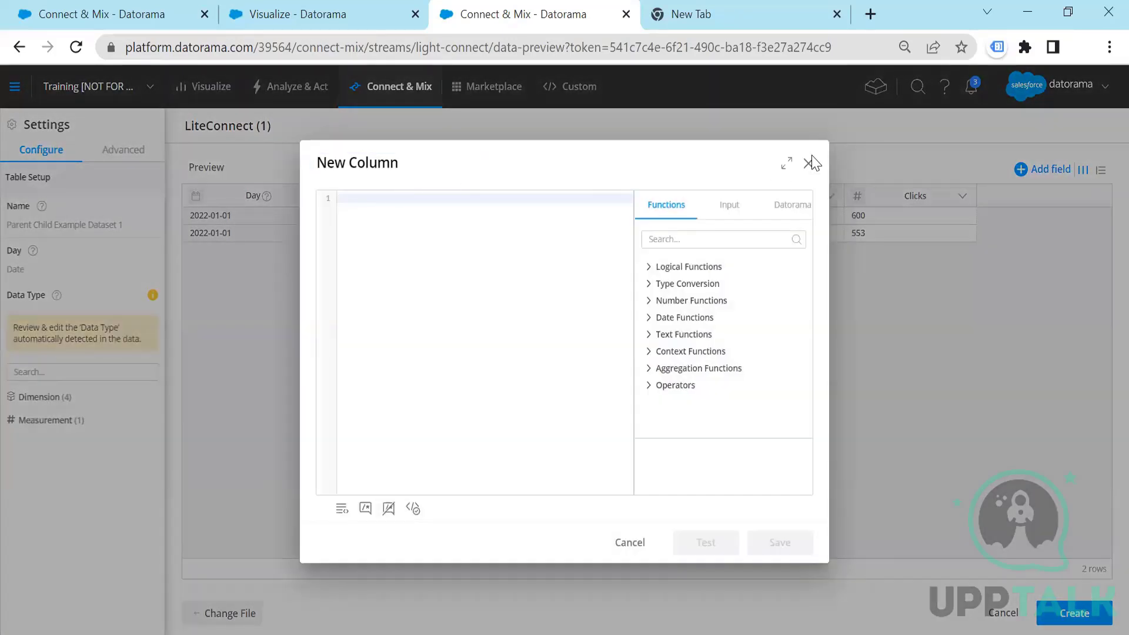
left_click(807, 166)
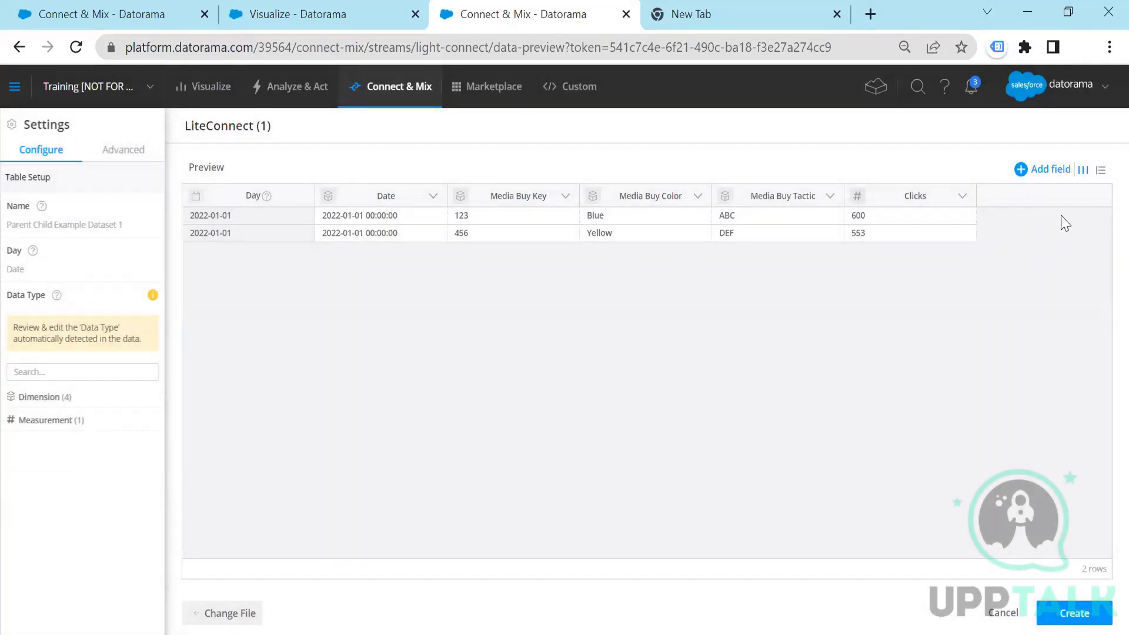